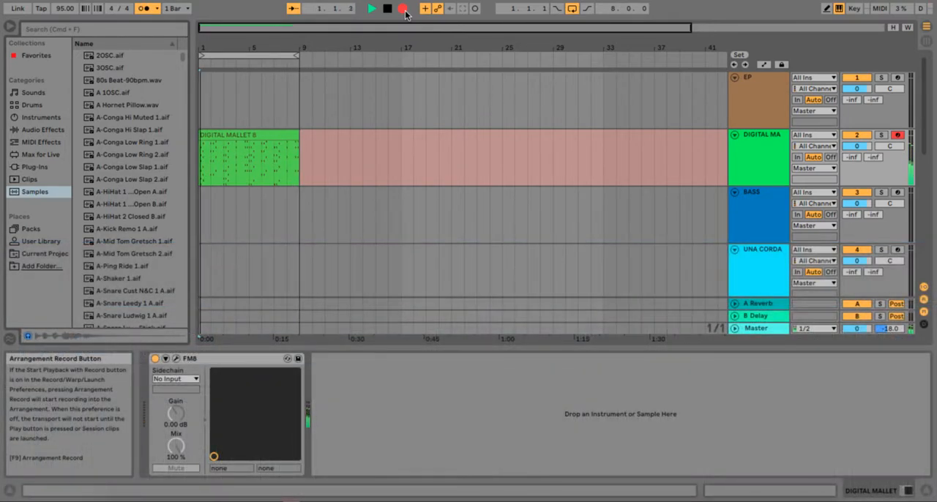
End the recording on the DIGITAL MALLET track and open the recorded clip's notes
{"action": "left_click", "coordinate": [403, 10]}
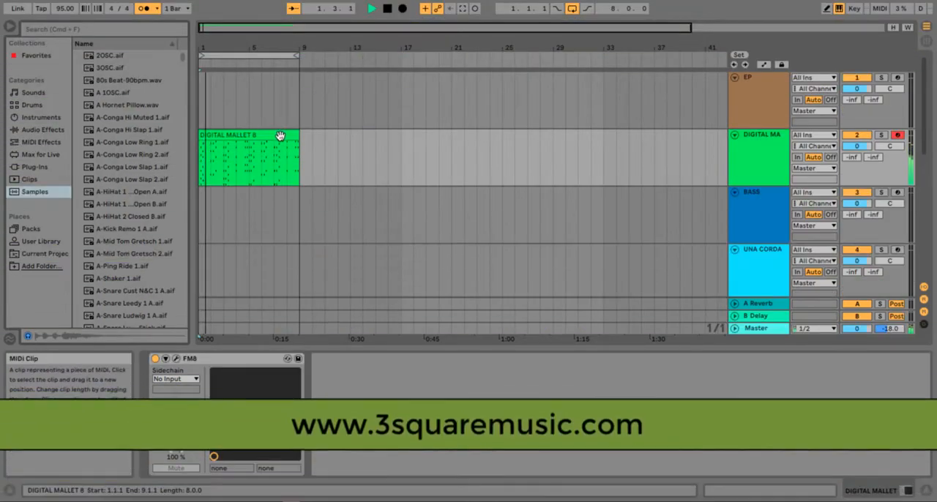
{"action": "double_click", "coordinate": [278, 138]}
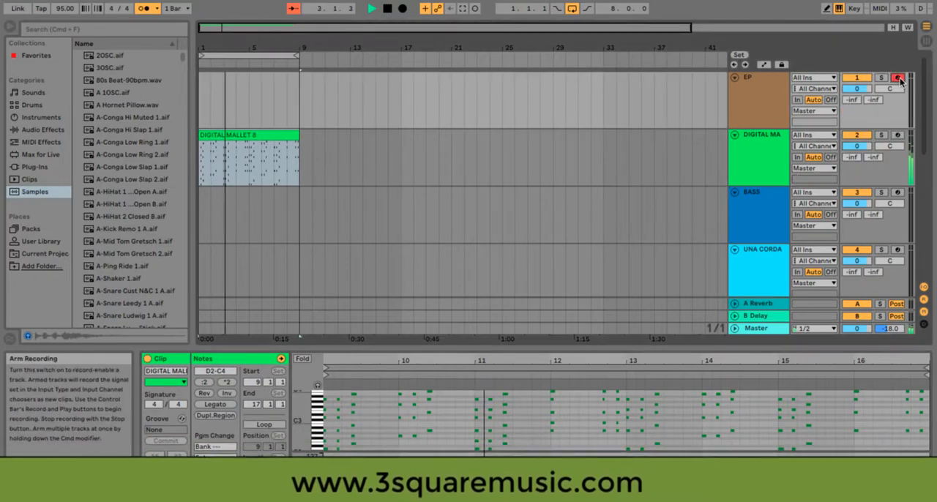
Select the EP track and audition the Mark III Pno sound in its FM8 plug-in
{"action": "left_click", "coordinate": [783, 92]}
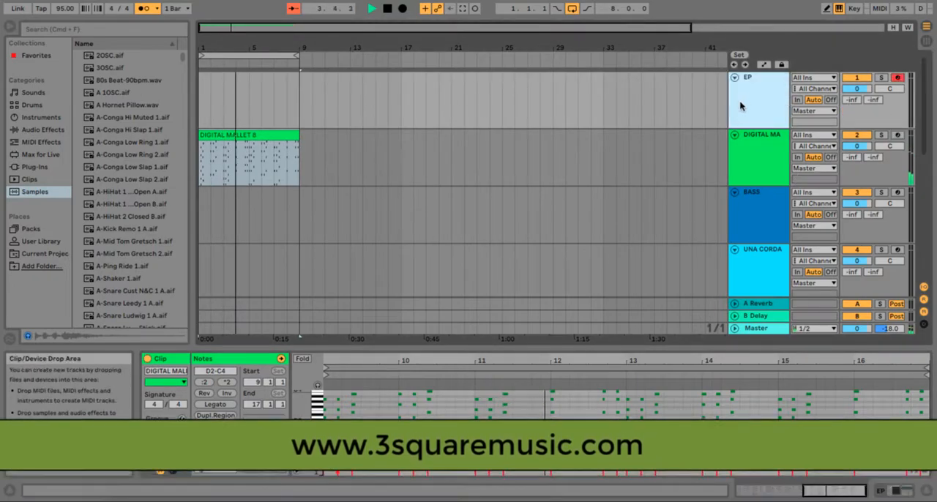
{"action": "left_click", "coordinate": [759, 99]}
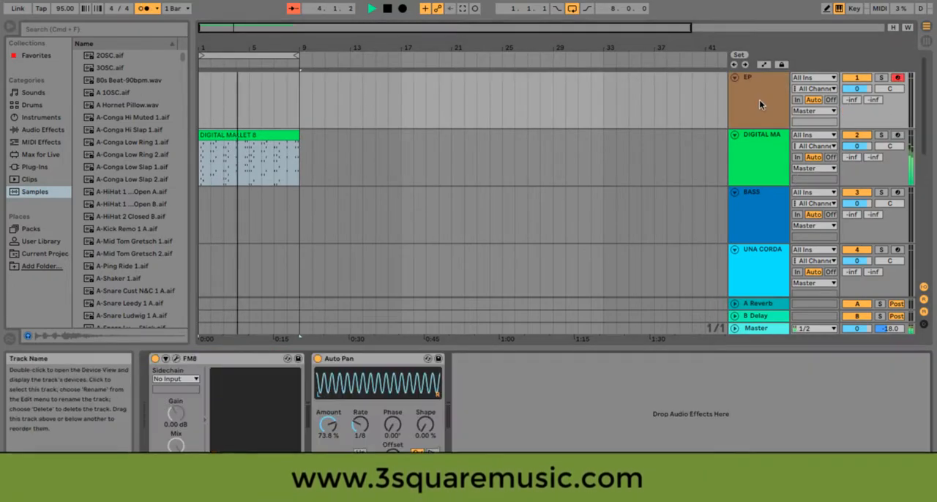
{"action": "left_click", "coordinate": [176, 358]}
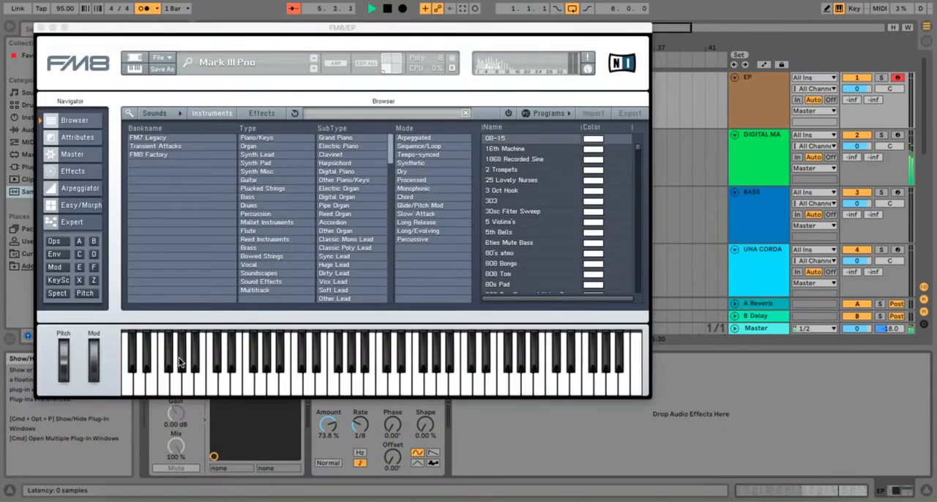
{"action": "left_click", "coordinate": [453, 381]}
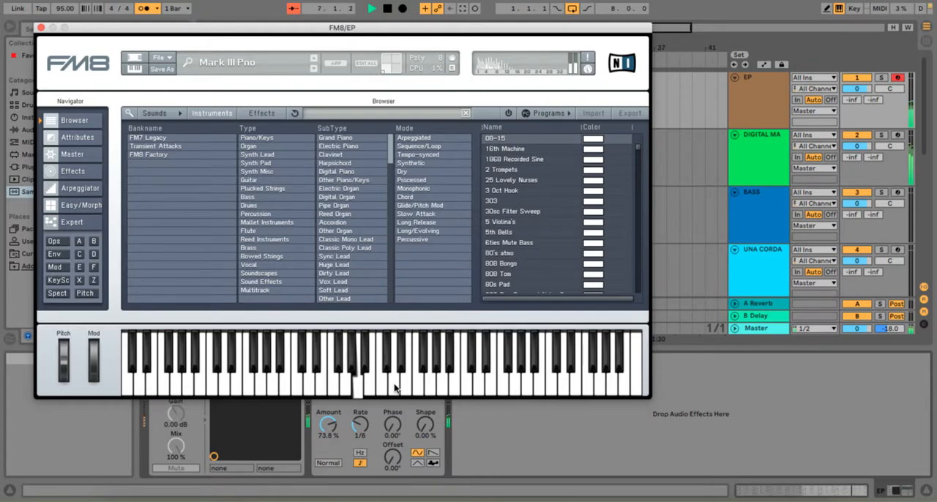
{"action": "left_click", "coordinate": [41, 27]}
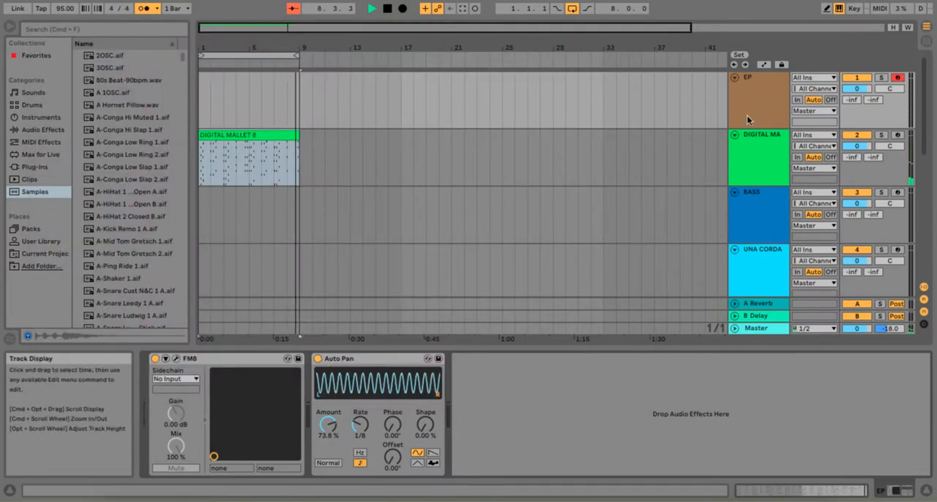
{"action": "key", "text": "space"}
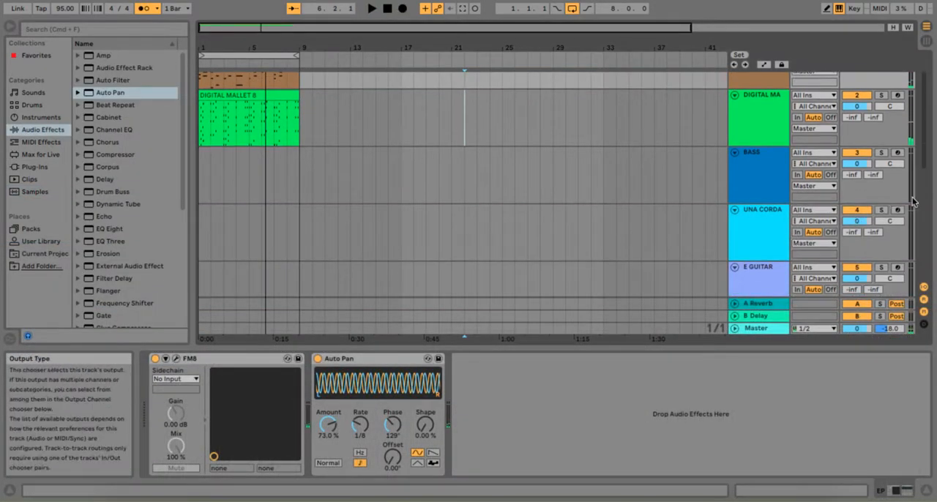
Arm the UNA CORDA track, check its Kontakt instrument and record an eight-bar part from bar 1
{"action": "left_click", "coordinate": [897, 209]}
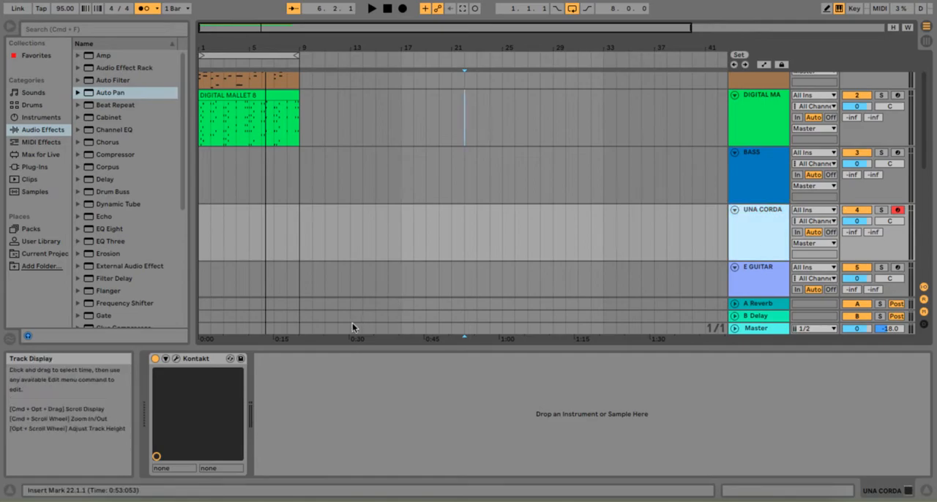
{"action": "left_click", "coordinate": [176, 358]}
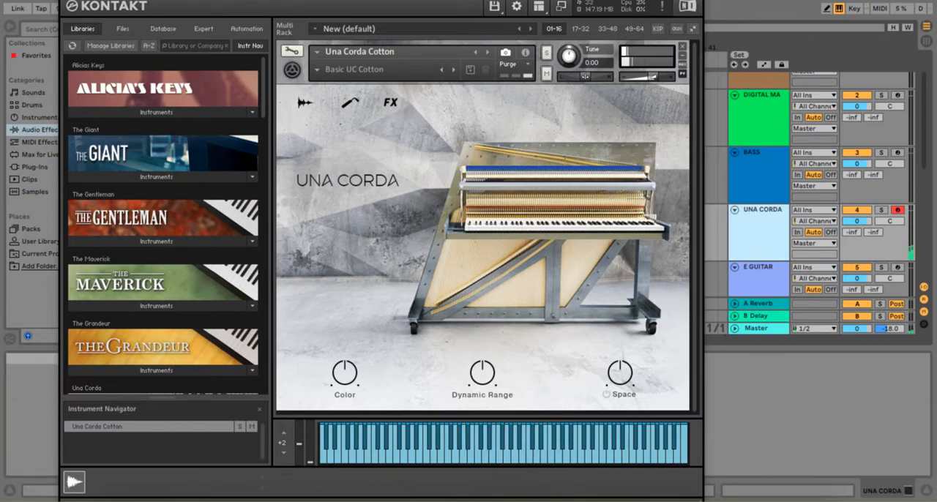
{"action": "left_click", "coordinate": [67, 1]}
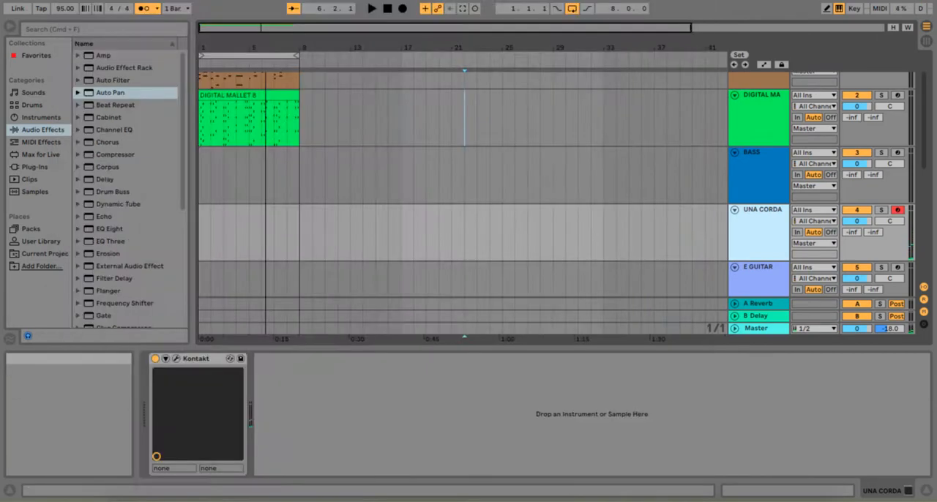
{"action": "left_click", "coordinate": [402, 9]}
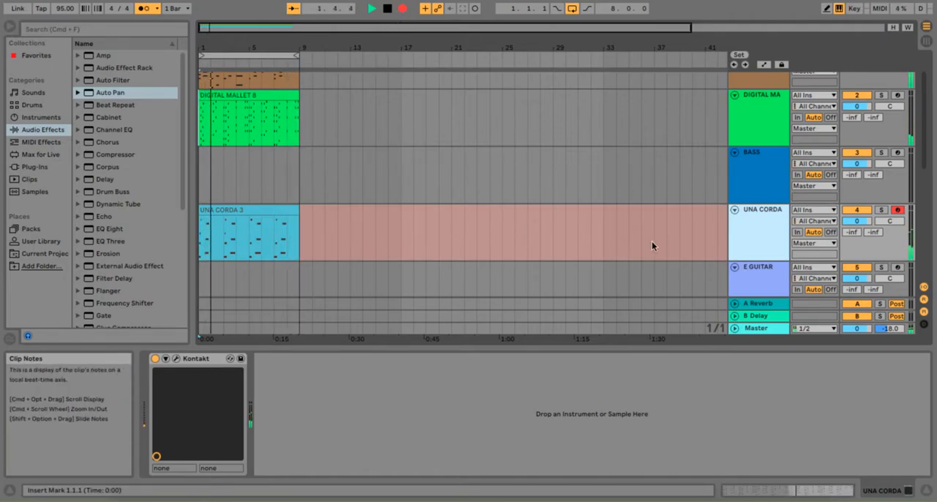
Solo the UNA CORDA track to check its level, end its recording, and take it out of arm and solo
{"action": "left_click", "coordinate": [882, 211]}
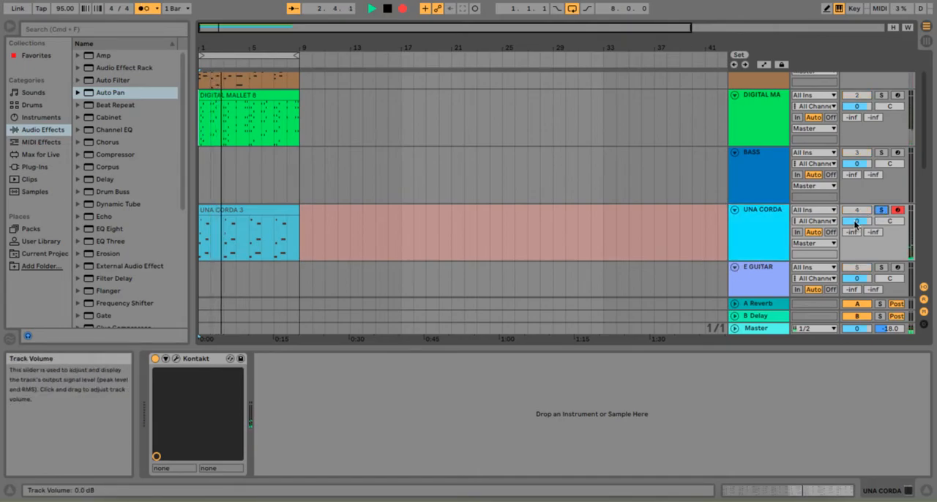
{"action": "left_click_drag", "start_coordinate": [855, 224], "coordinate": [855, 221]}
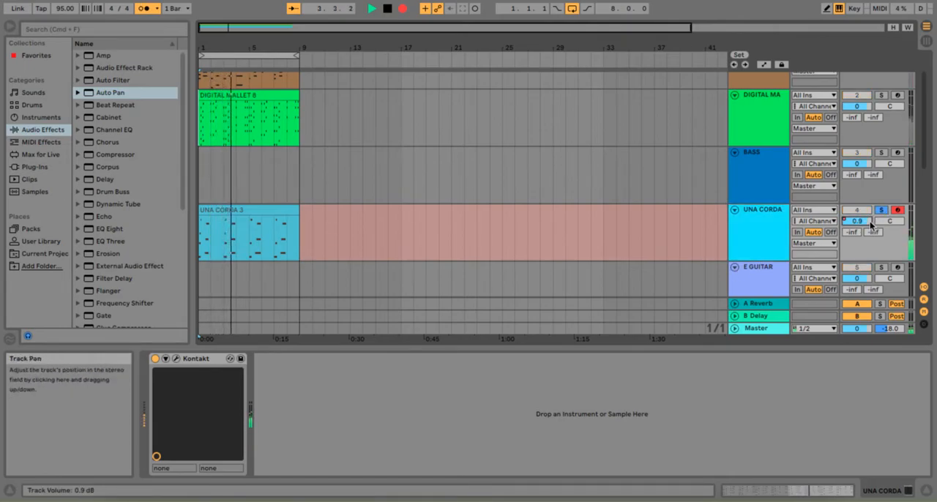
{"action": "key", "text": "space"}
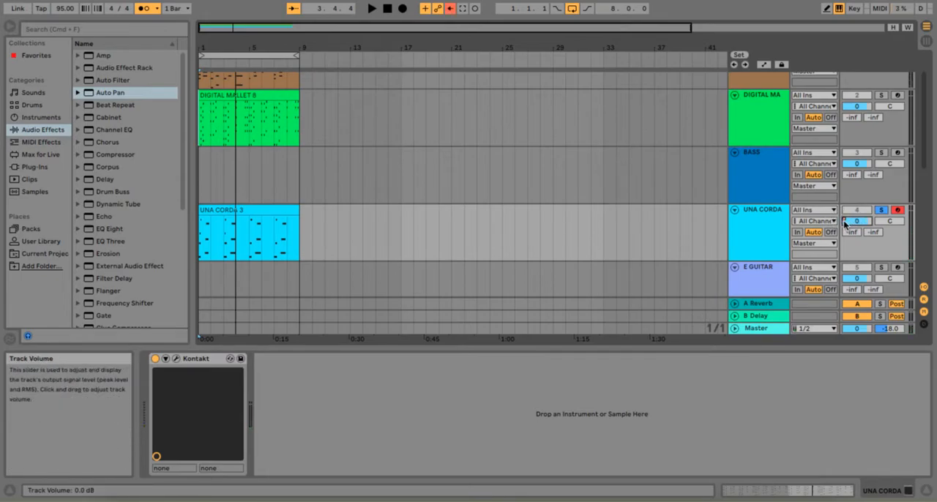
{"action": "key", "text": "space"}
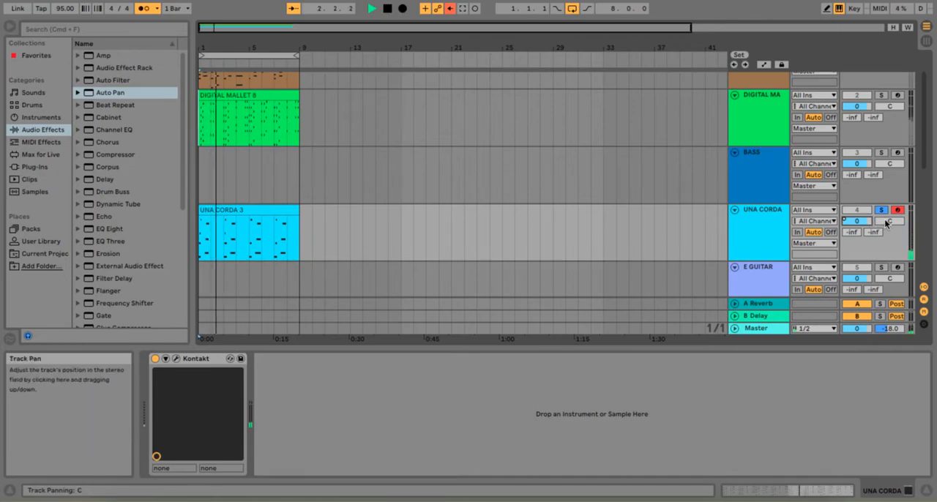
{"action": "left_click", "coordinate": [897, 210]}
{"action": "left_click", "coordinate": [882, 210]}
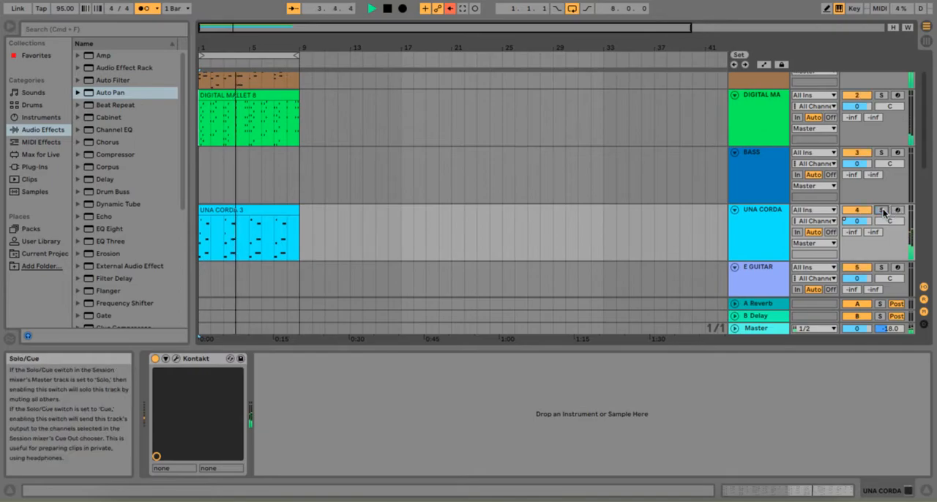
Arm the Drums track, record an eight-bar kick and clap pattern from bar 1, and play it back
{"action": "scroll", "coordinate": [883, 212], "scroll_direction": "down", "scroll_amount": 8}
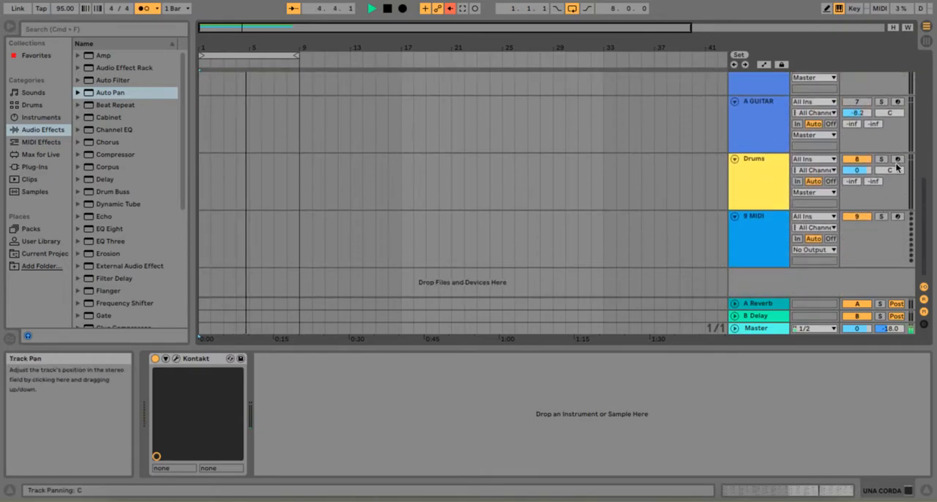
{"action": "left_click", "coordinate": [898, 159]}
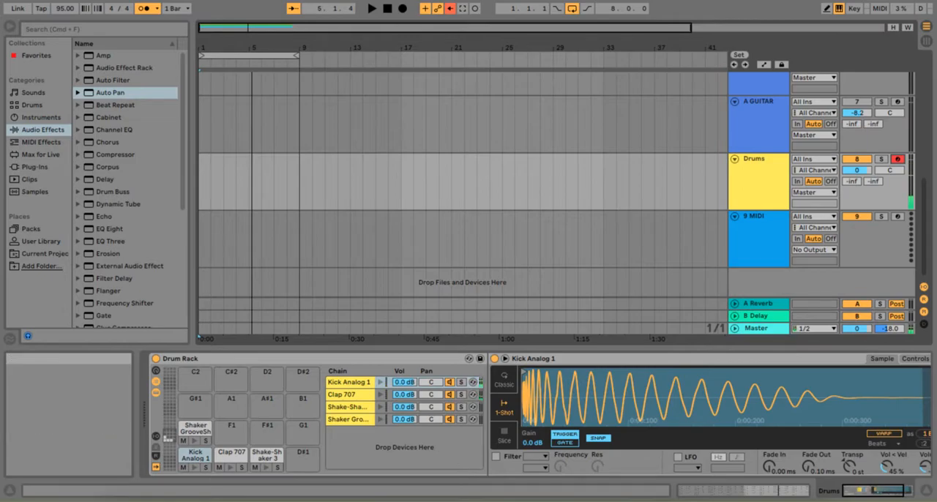
{"action": "left_click", "coordinate": [386, 10]}
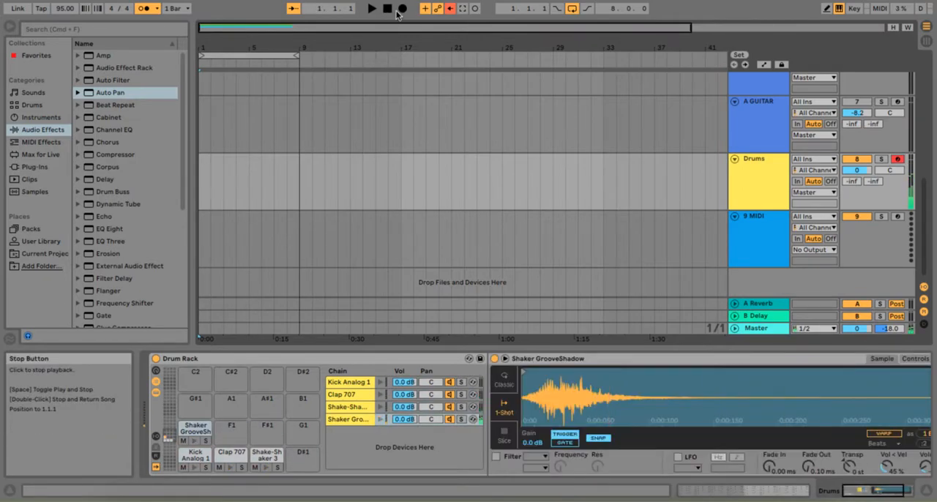
{"action": "left_click", "coordinate": [403, 9]}
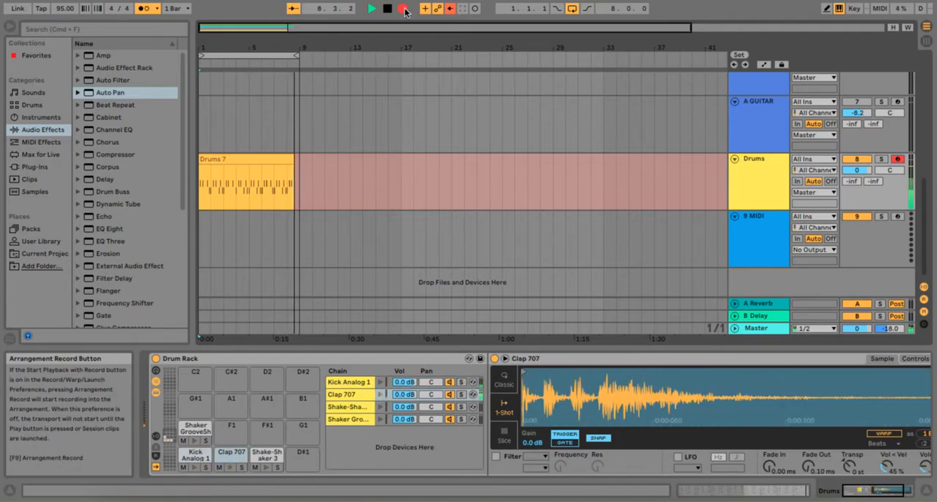
{"action": "key", "text": "space"}
{"action": "key", "text": "space"}
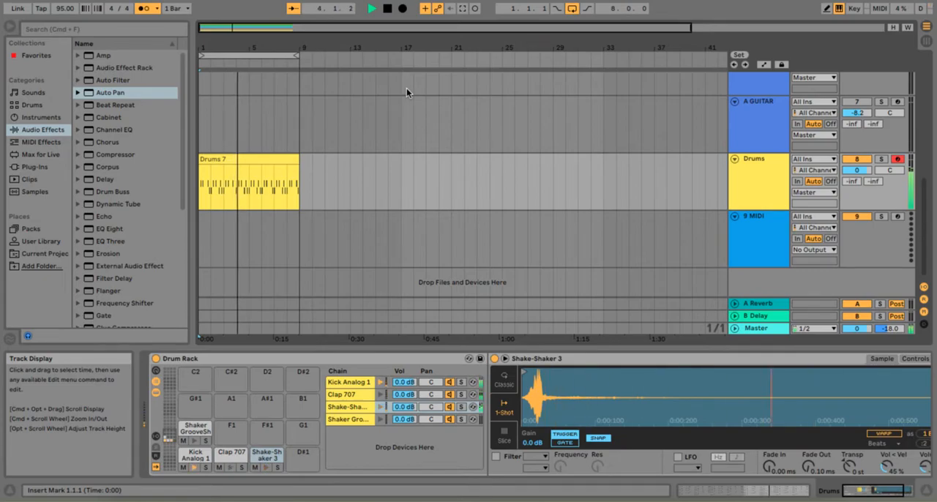
Overdub a Shake-Shaker 3 pattern across the eight-bar Drums clip
{"action": "key", "text": "space"}
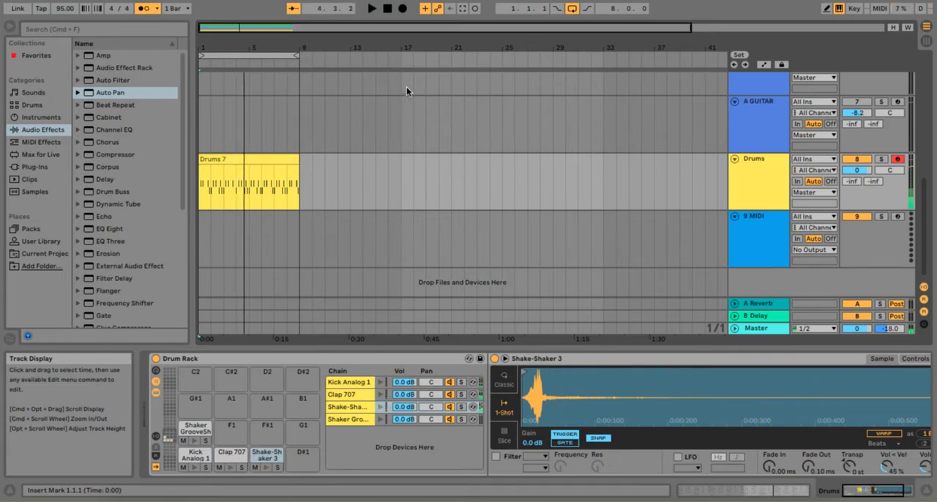
{"action": "left_click", "coordinate": [403, 9]}
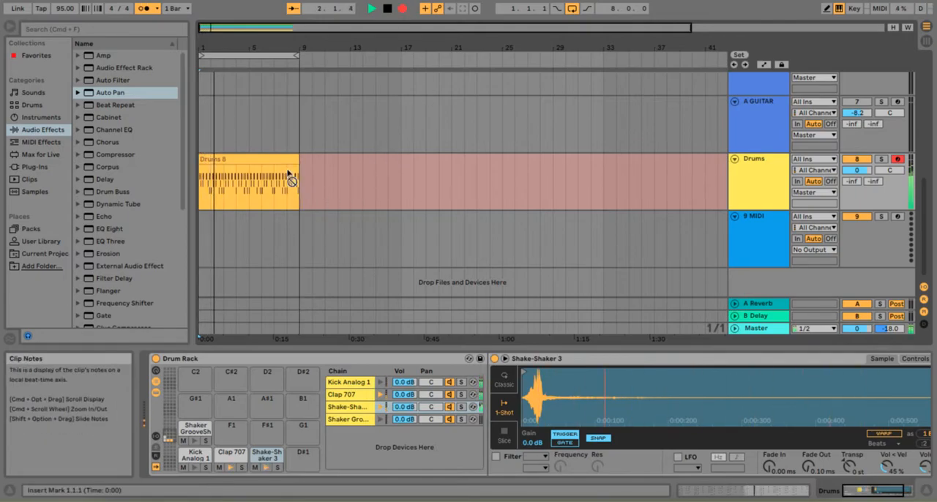
Try overdubbing Shaker GrooveShadow hits into the Drums clip, stop recording, and undo those notes
{"action": "key", "text": "e"}
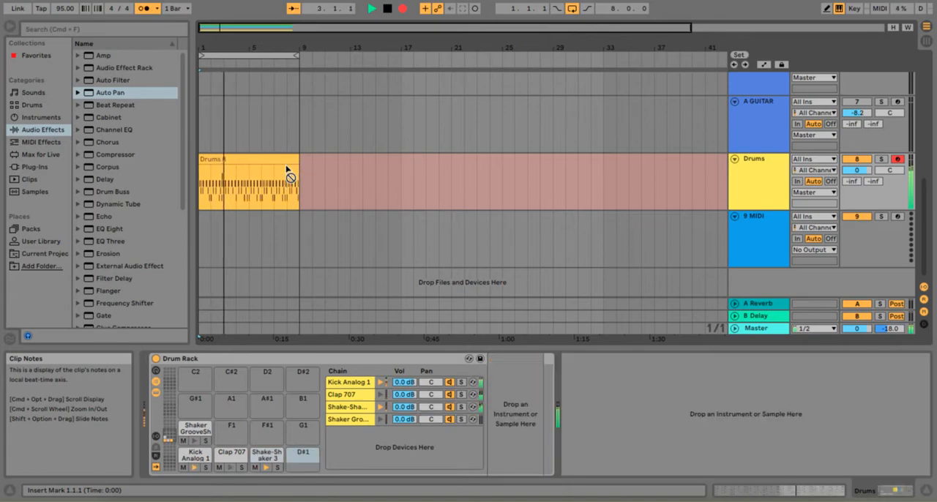
{"action": "key", "text": "d"}
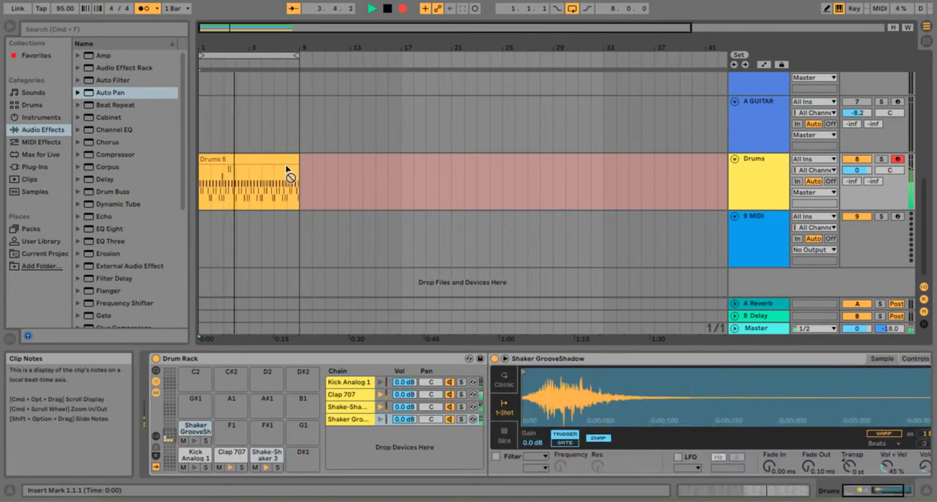
{"action": "key", "text": "space"}
{"action": "key", "text": "super+z"}
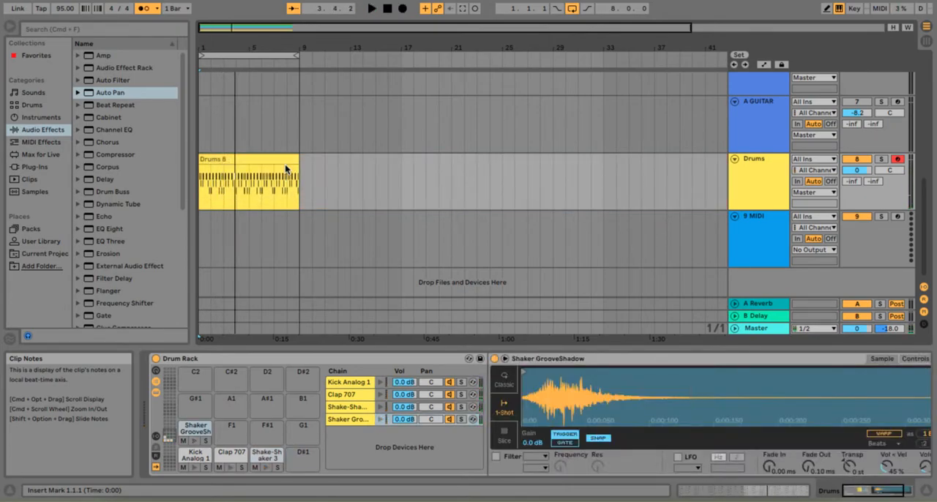
Overdub Shaker GrooveShadow hits across the eight-bar Drums clip
{"action": "left_click", "coordinate": [400, 11]}
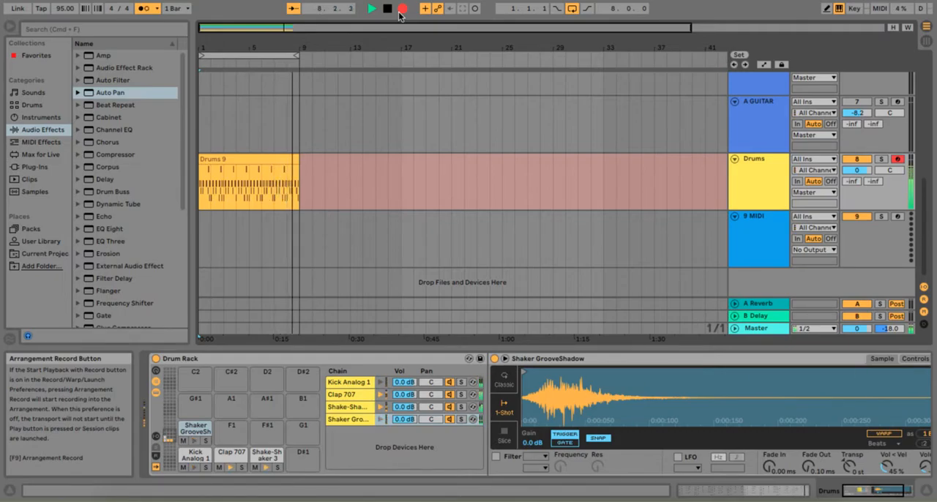
{"action": "key", "text": "space"}
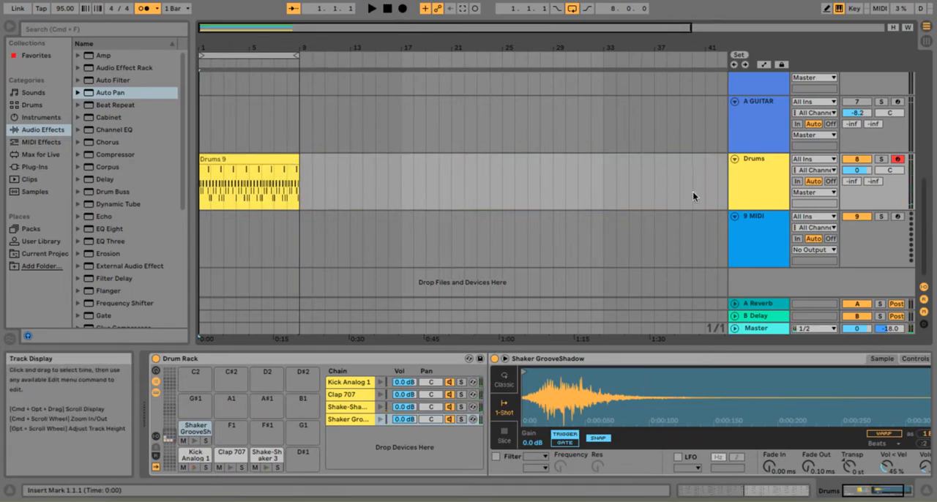
Extract the Kick Analog 1 chain from the Drum Rack to its own track and rename that track kick
{"action": "left_click", "coordinate": [155, 390]}
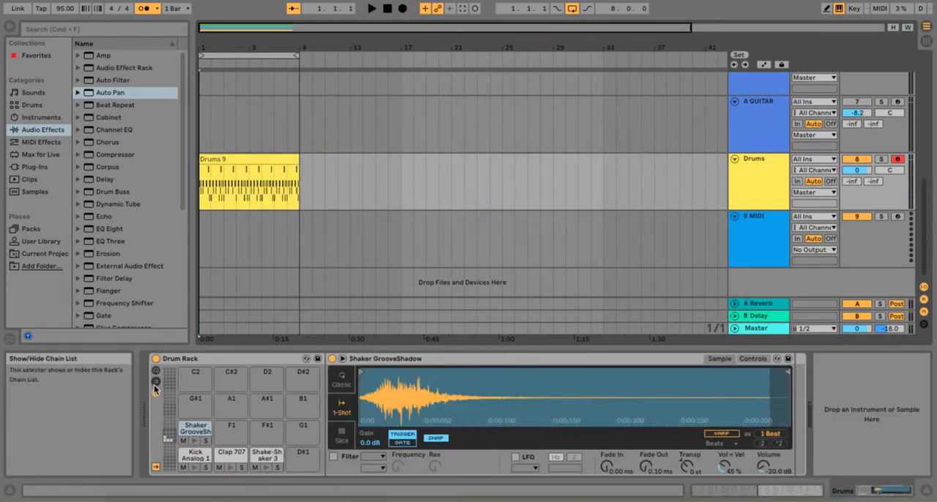
{"action": "left_click", "coordinate": [155, 390]}
{"action": "left_click", "coordinate": [350, 382]}
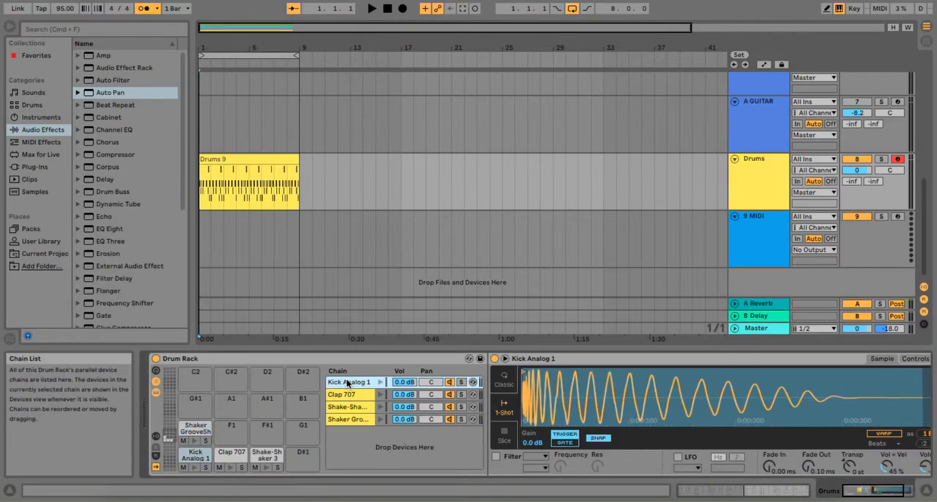
{"action": "right_click", "coordinate": [352, 386]}
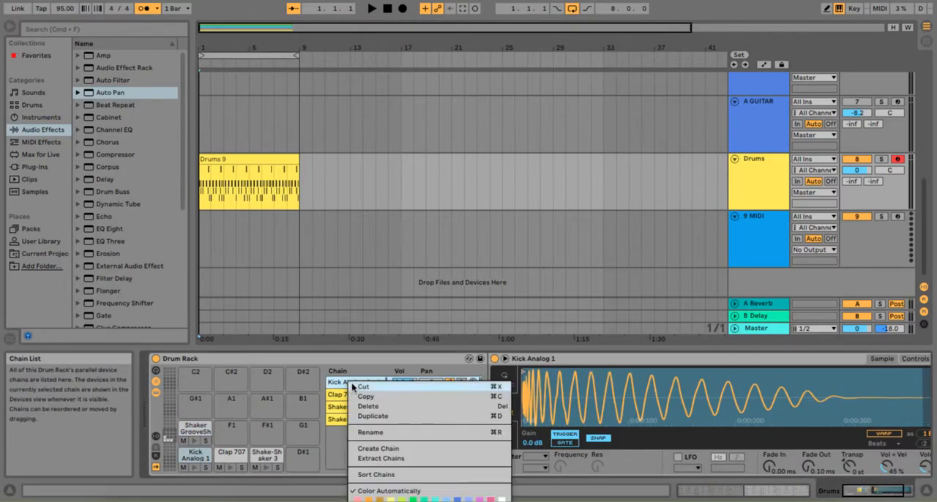
{"action": "left_click", "coordinate": [387, 456]}
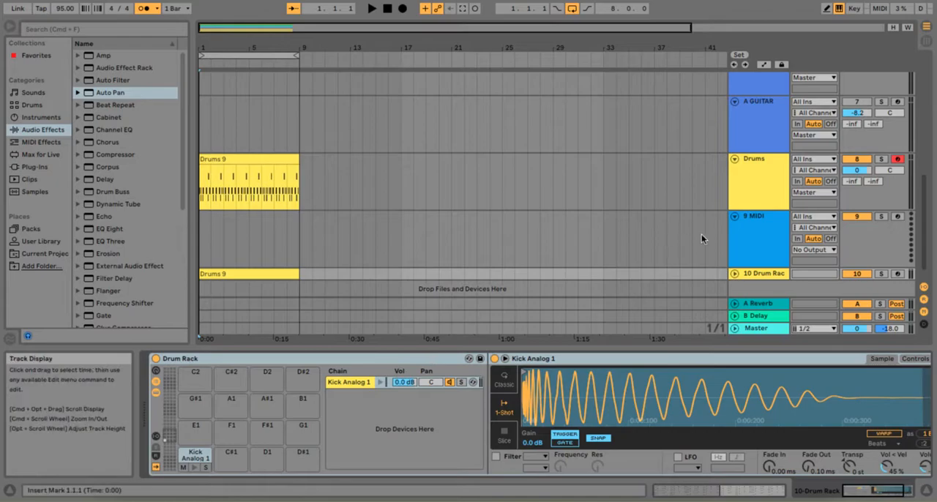
{"action": "left_click", "coordinate": [759, 276]}
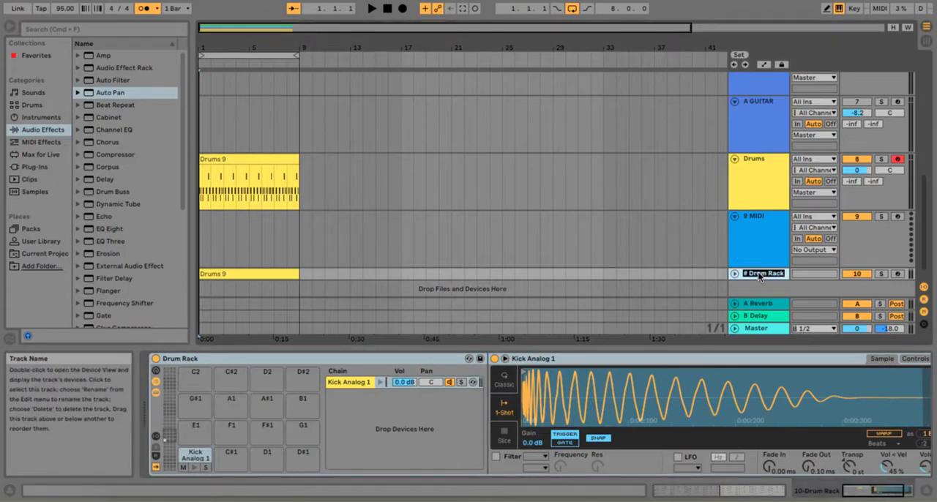
{"action": "key", "text": "Return"}
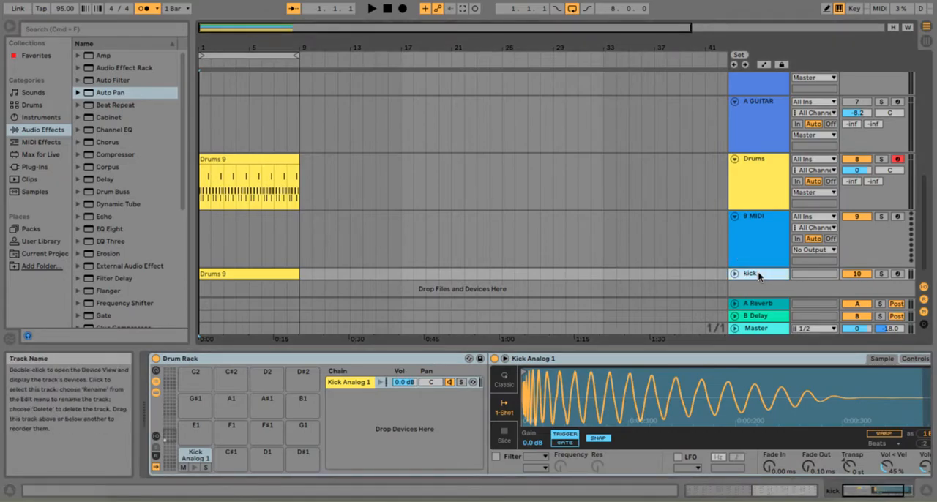
Extract the Clap 707 chain from the Drum Rack to its own track named clap and reselect the Drums clip
{"action": "left_click", "coordinate": [264, 169]}
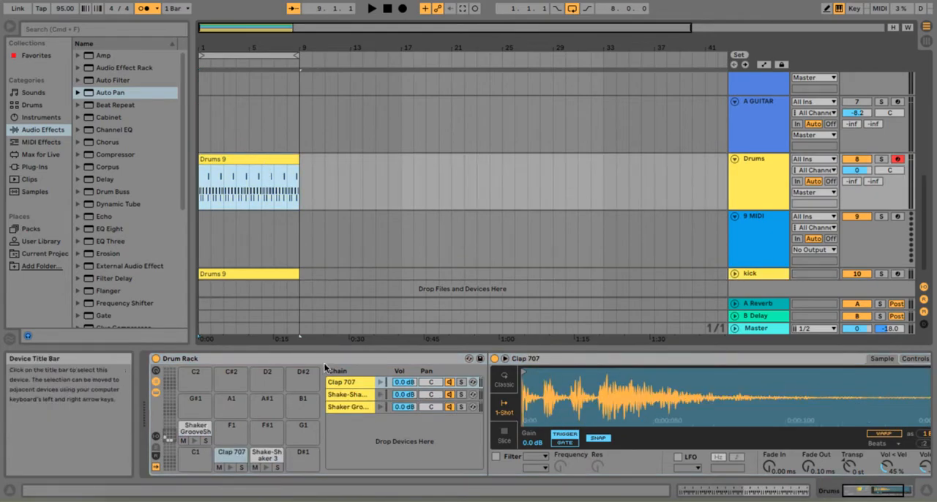
{"action": "left_click", "coordinate": [348, 382]}
{"action": "right_click", "coordinate": [348, 383]}
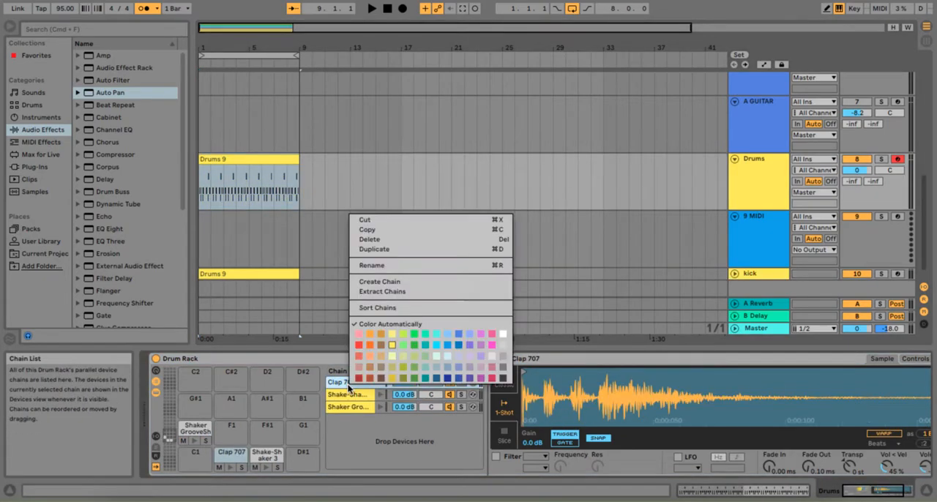
{"action": "left_click", "coordinate": [395, 292]}
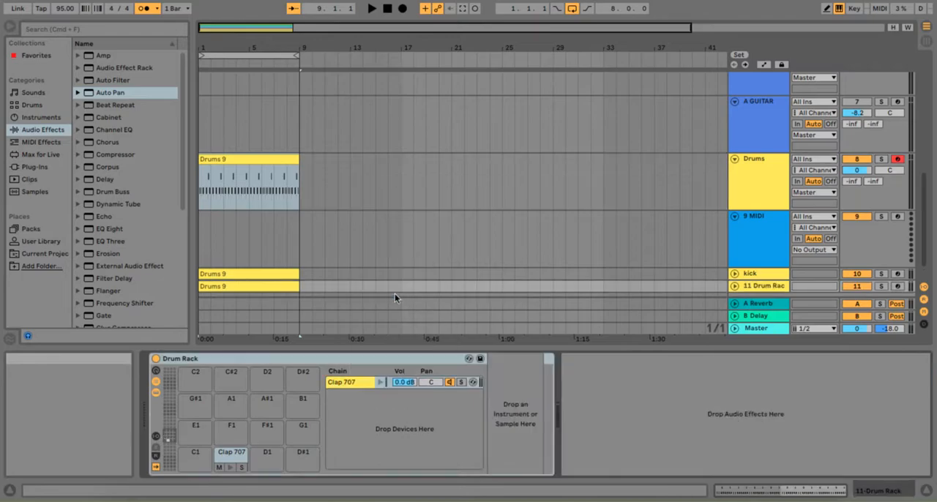
{"action": "left_click", "coordinate": [758, 287]}
{"action": "key", "text": "super+r"}
{"action": "type", "text": "clap"}
{"action": "key", "text": "Return"}
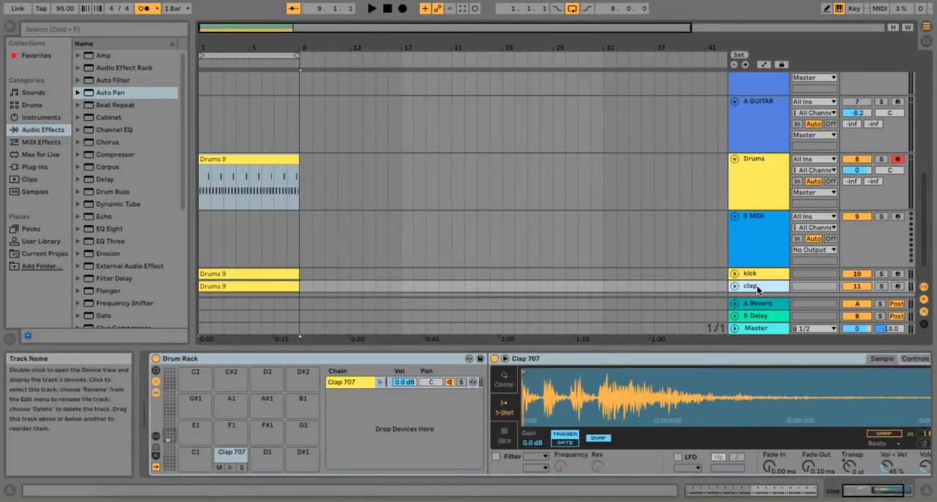
{"action": "left_click", "coordinate": [273, 161]}
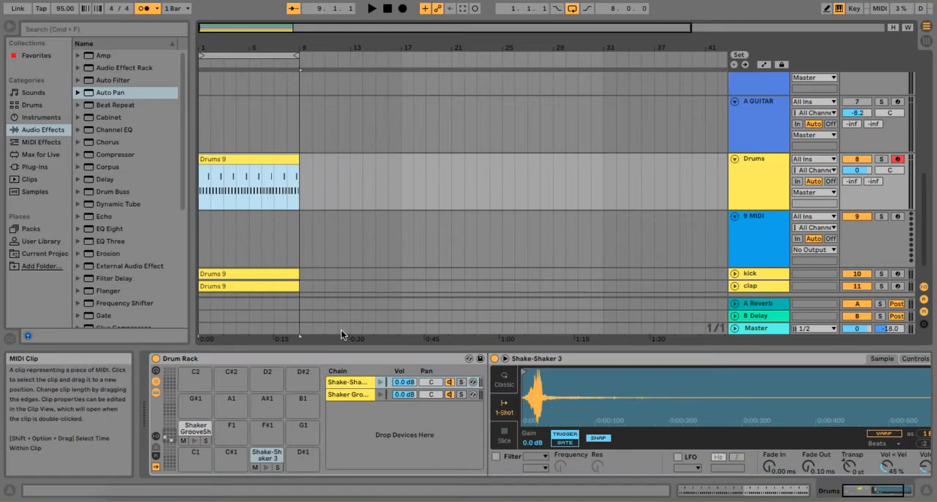
{"action": "right_click", "coordinate": [358, 389]}
{"action": "left_click", "coordinate": [388, 283]}
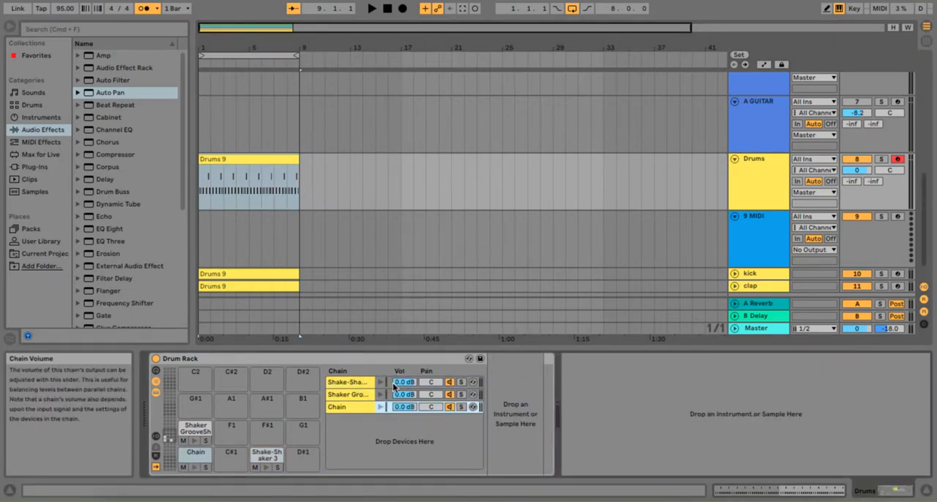
{"action": "key", "text": "super+z"}
Extract the Shake-Shaker 3 chain from the Drum Rack to its own track and rename that track shaker
{"action": "left_click", "coordinate": [356, 382]}
{"action": "right_click", "coordinate": [356, 382]}
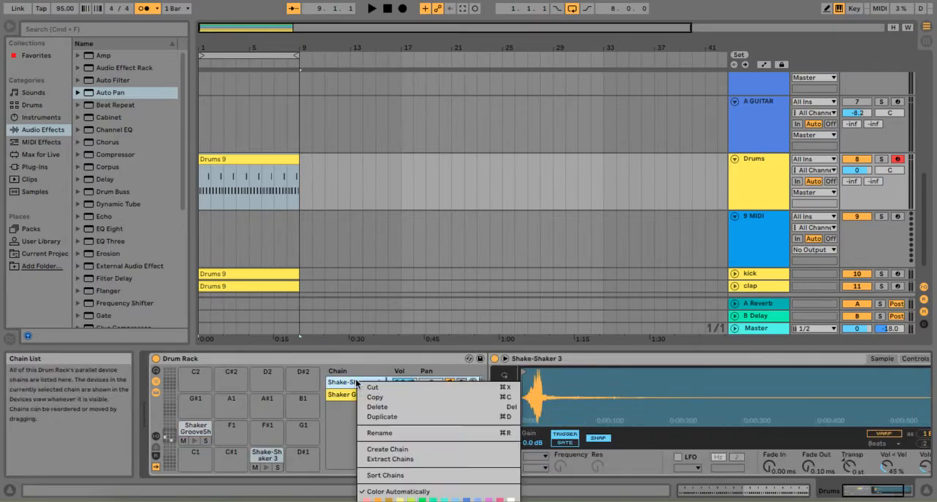
{"action": "left_click", "coordinate": [395, 458]}
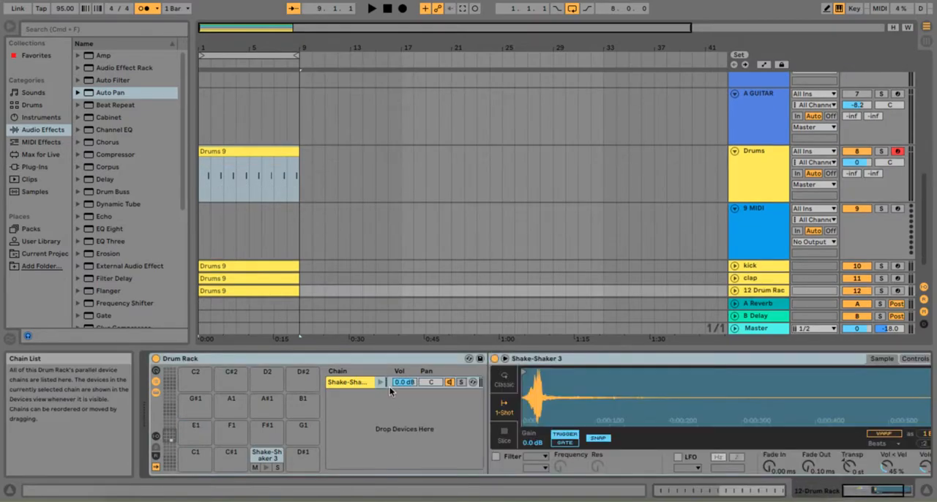
{"action": "left_click", "coordinate": [761, 293]}
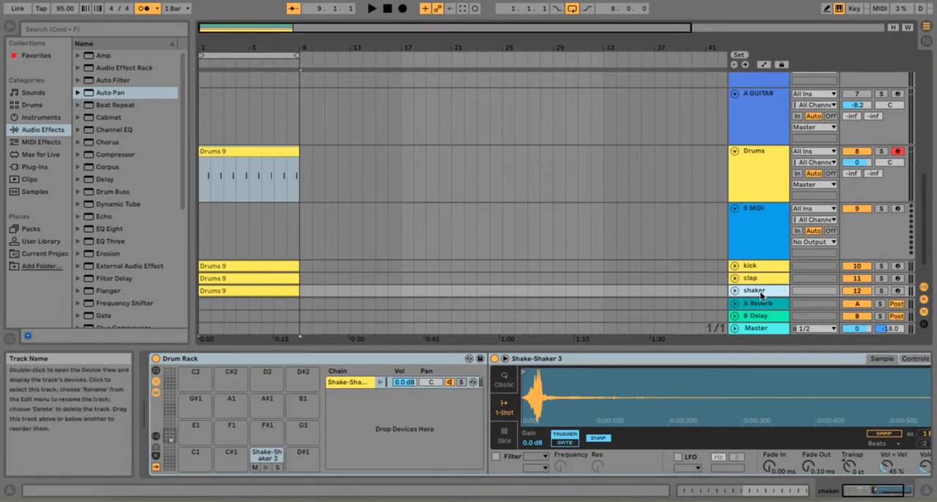
Unfold the kick, clap and shaker tracks during playback and check their levels in the Session View mixer
{"action": "left_click", "coordinate": [735, 265]}
{"action": "scroll", "coordinate": [739, 243], "scroll_direction": "down", "scroll_amount": 2}
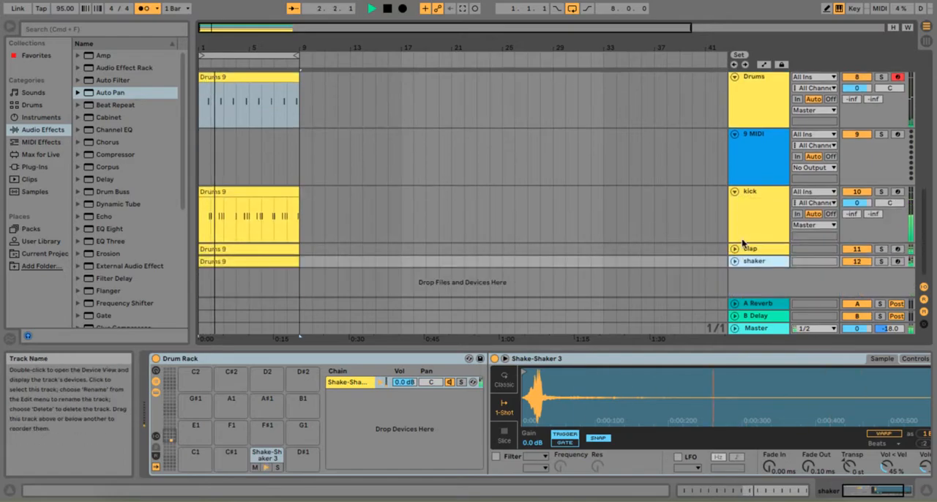
{"action": "left_click", "coordinate": [736, 247]}
{"action": "scroll", "coordinate": [737, 259], "scroll_direction": "down", "scroll_amount": 2}
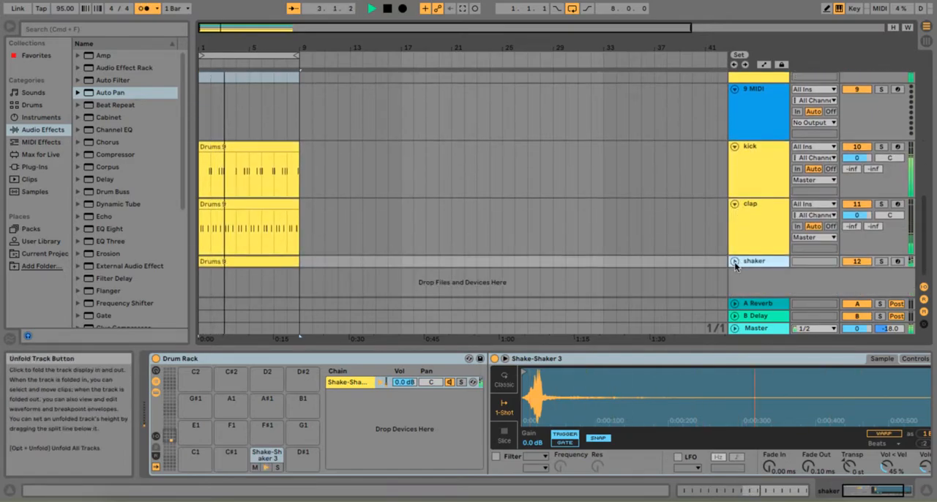
{"action": "left_click", "coordinate": [735, 260]}
{"action": "key", "text": "Tab"}
{"action": "scroll", "coordinate": [575, 227], "scroll_direction": "right", "scroll_amount": 5}
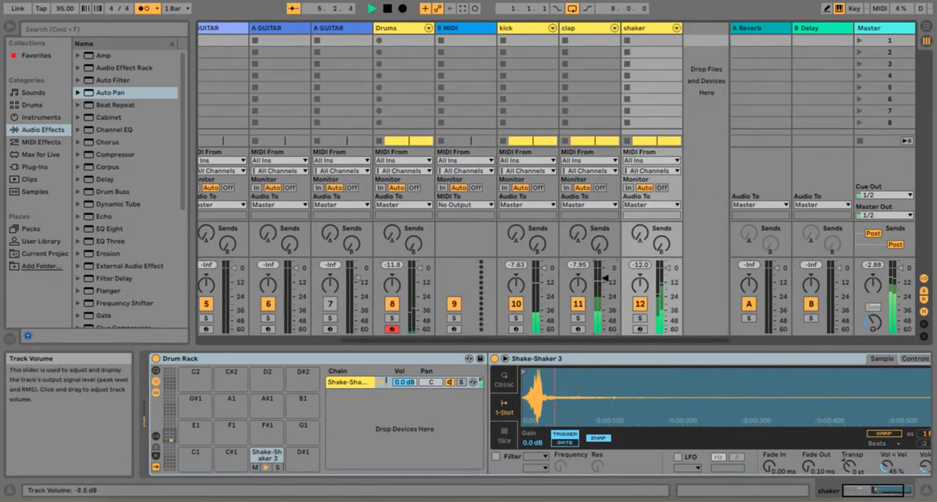
{"action": "scroll", "coordinate": [543, 257], "scroll_direction": "left", "scroll_amount": 3}
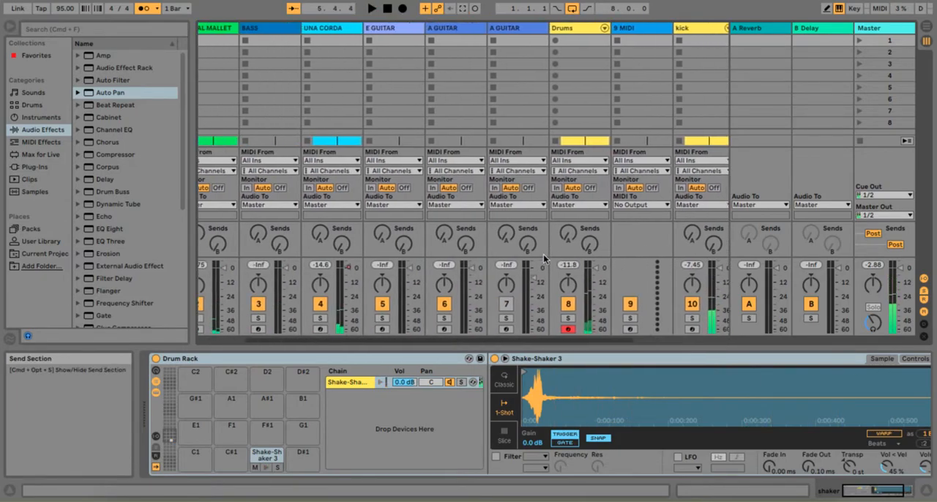
{"action": "key", "text": "Tab"}
Delete the empty 9 MIDI track below the Drums track
{"action": "scroll", "coordinate": [730, 221], "scroll_direction": "up", "scroll_amount": 2}
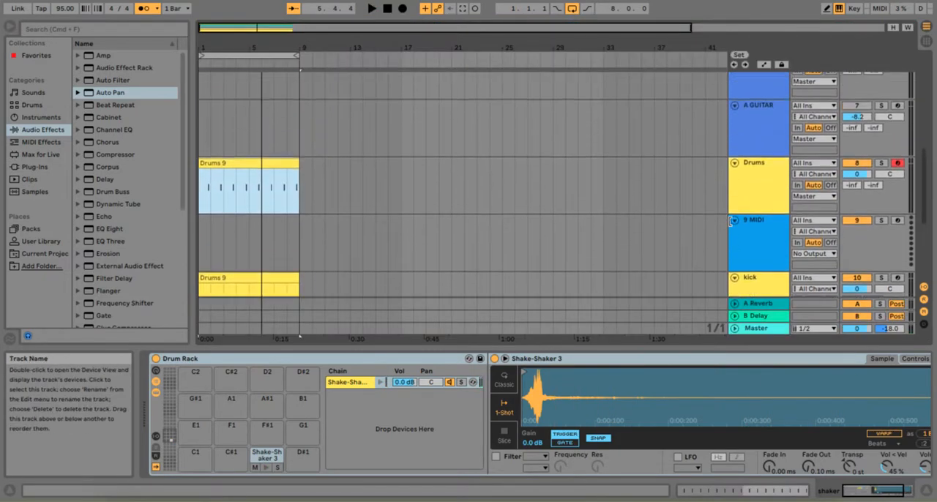
{"action": "scroll", "coordinate": [761, 233], "scroll_direction": "up", "scroll_amount": 2}
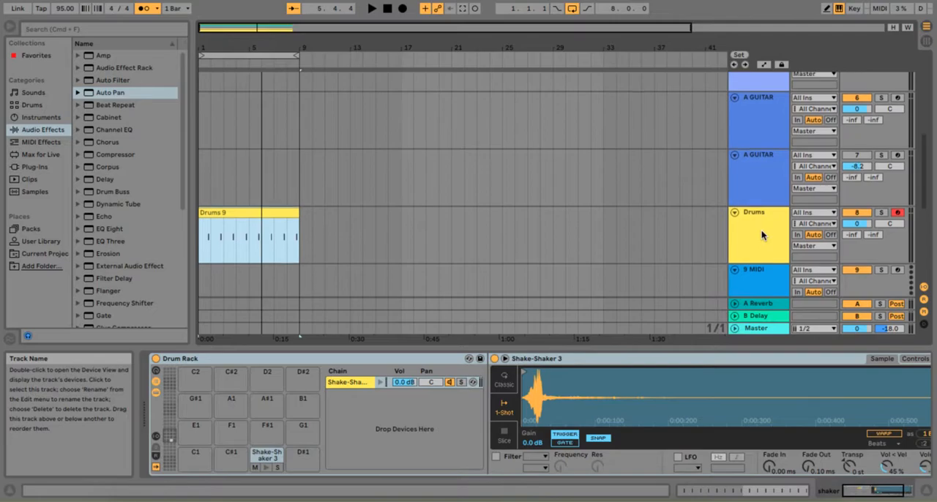
{"action": "left_click", "coordinate": [760, 273]}
{"action": "key", "text": "Delete"}
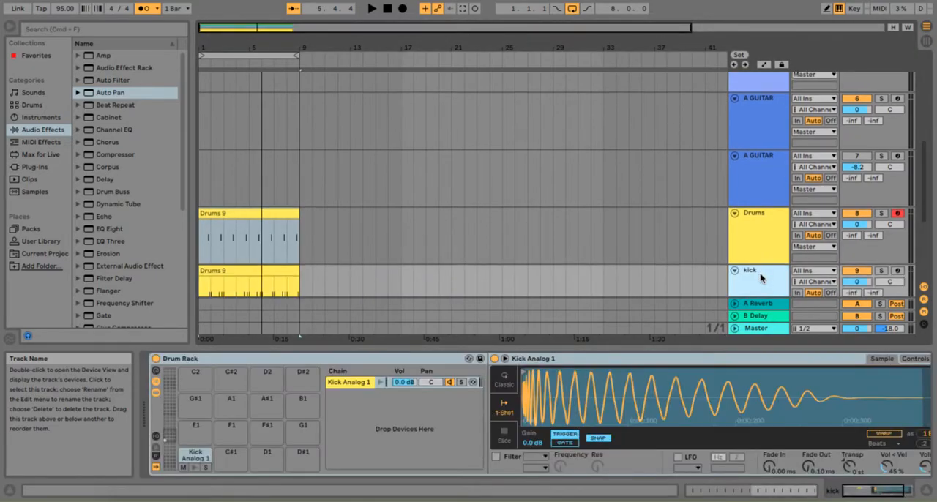
Arm the E GUITAR track and record an eight-bar MIDI part on it
{"action": "left_click", "coordinate": [766, 228]}
{"action": "scroll", "coordinate": [758, 171], "scroll_direction": "up", "scroll_amount": 3}
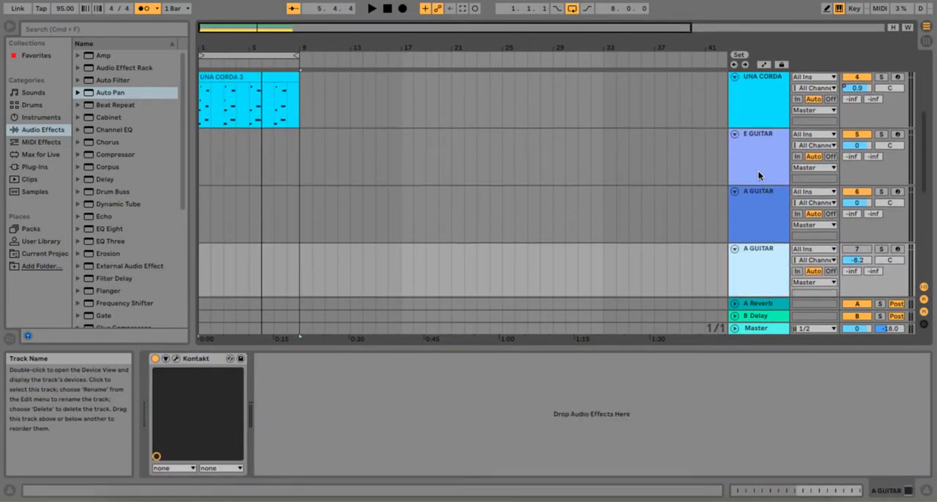
{"action": "left_click", "coordinate": [763, 199]}
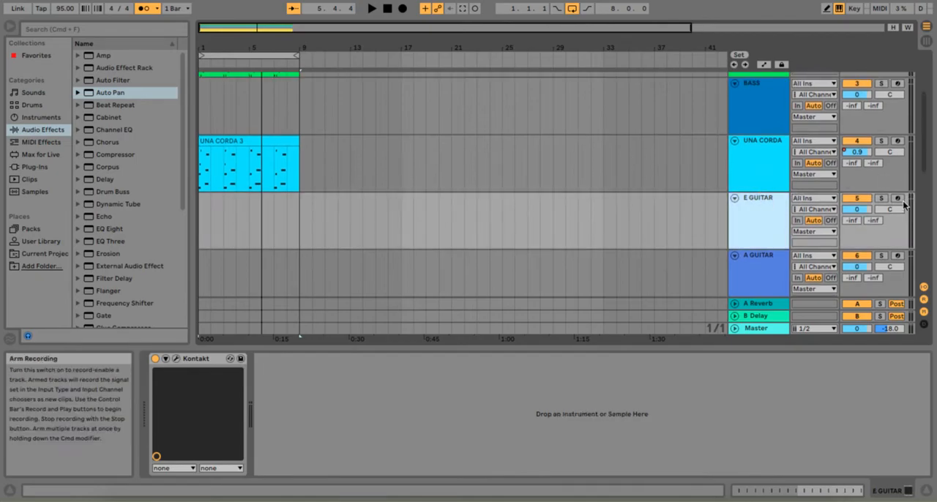
{"action": "left_click", "coordinate": [898, 198]}
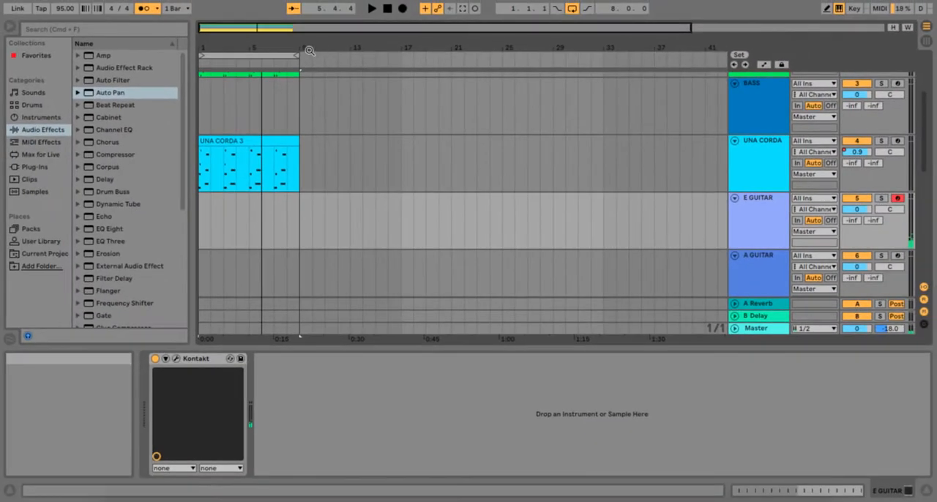
{"action": "left_click", "coordinate": [402, 9]}
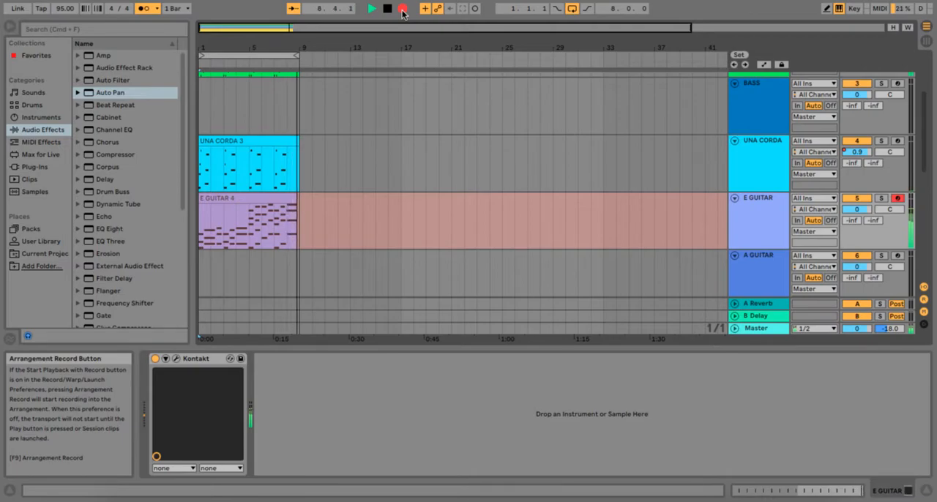
{"action": "left_click", "coordinate": [403, 13]}
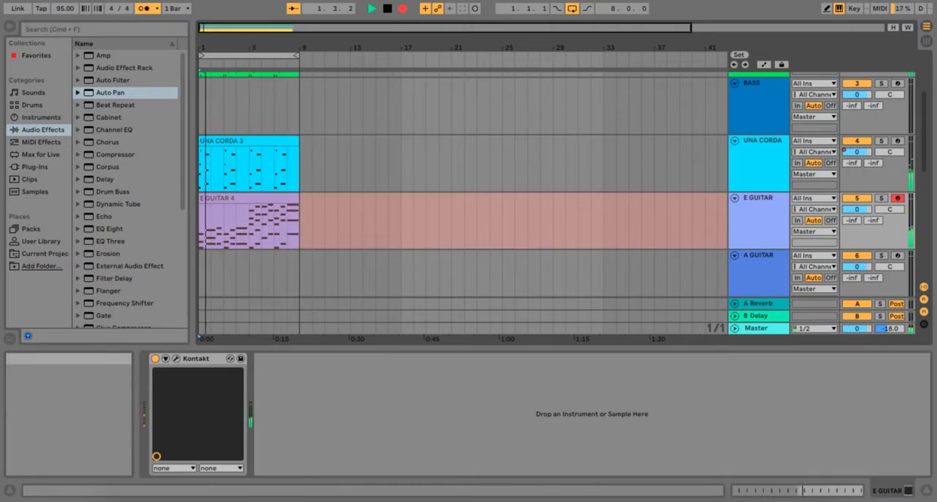
Solo the E GUITAR and UNA CORDA tracks to hear the two parts together
{"action": "left_click", "coordinate": [882, 198]}
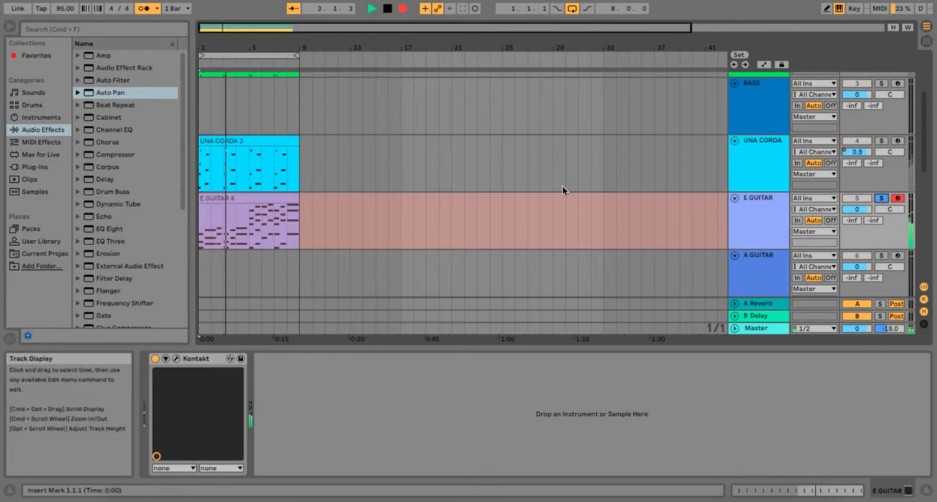
{"action": "scroll", "coordinate": [860, 165], "scroll_direction": "down", "scroll_amount": 1}
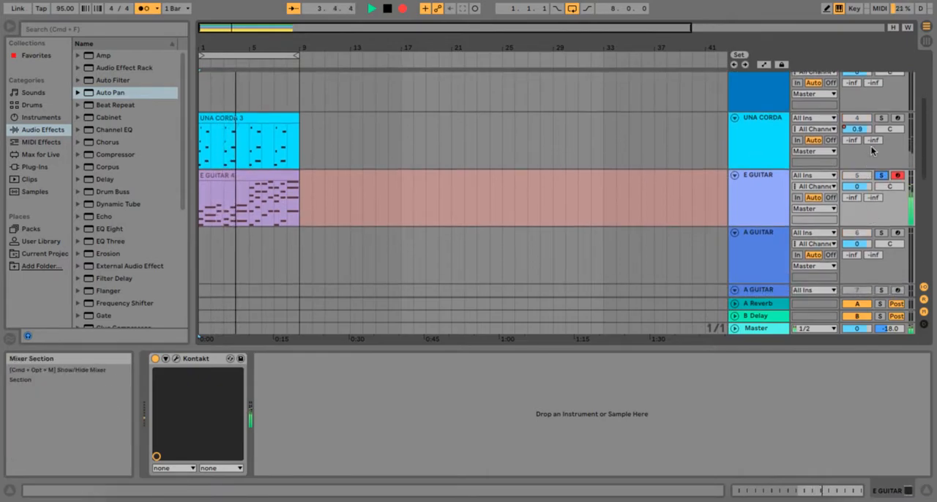
{"action": "left_click", "coordinate": [881, 118]}
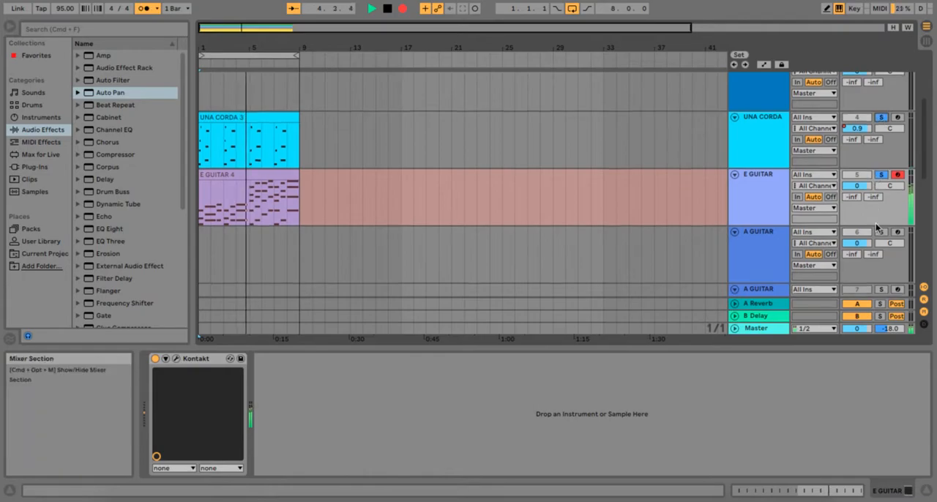
{"action": "scroll", "coordinate": [877, 224], "scroll_direction": "down", "scroll_amount": 1}
{"action": "scroll", "coordinate": [877, 227], "scroll_direction": "up", "scroll_amount": 2}
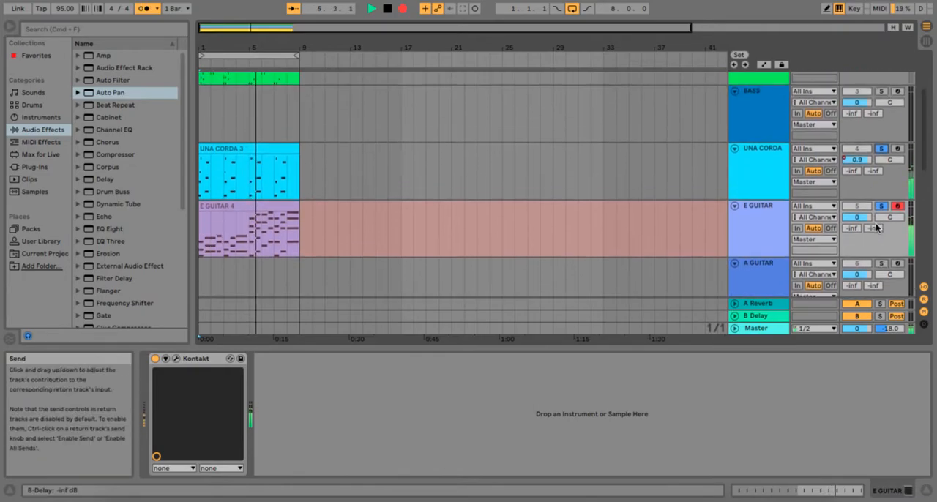
{"action": "scroll", "coordinate": [876, 229], "scroll_direction": "down", "scroll_amount": 3}
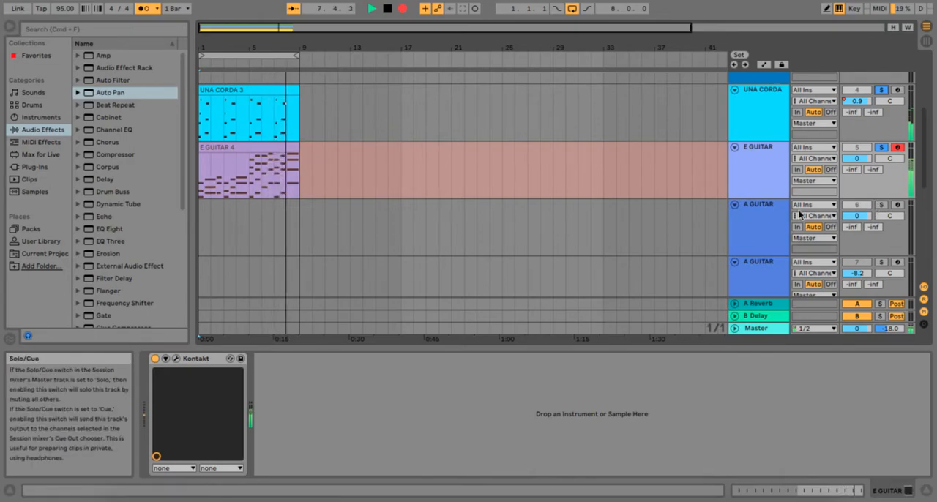
Arm and solo A GUITAR track 6, and stop the running recording and playback
{"action": "left_click", "coordinate": [897, 205]}
{"action": "left_click", "coordinate": [882, 205]}
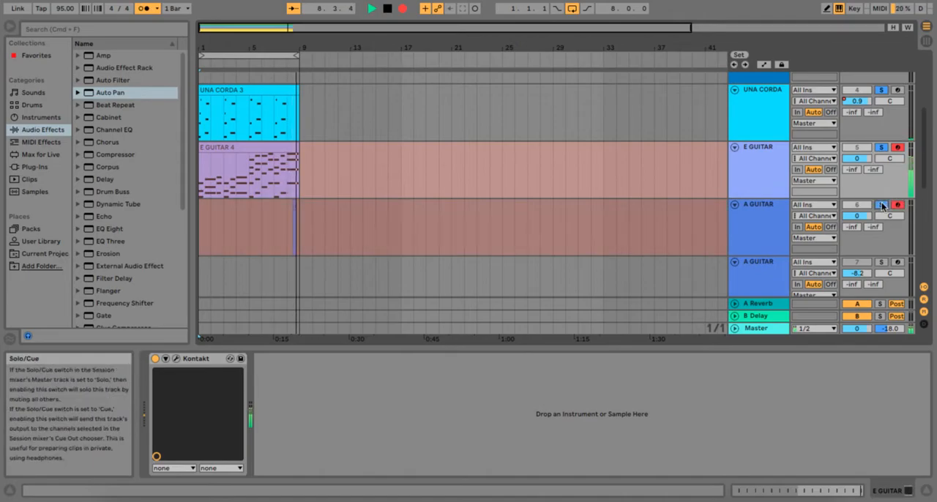
{"action": "key", "text": "space"}
{"action": "key", "text": "space"}
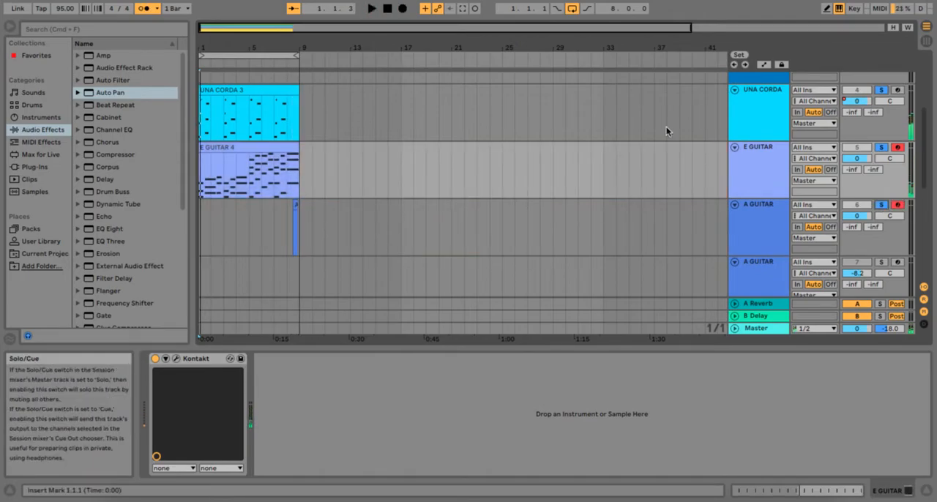
{"action": "left_click", "coordinate": [388, 9]}
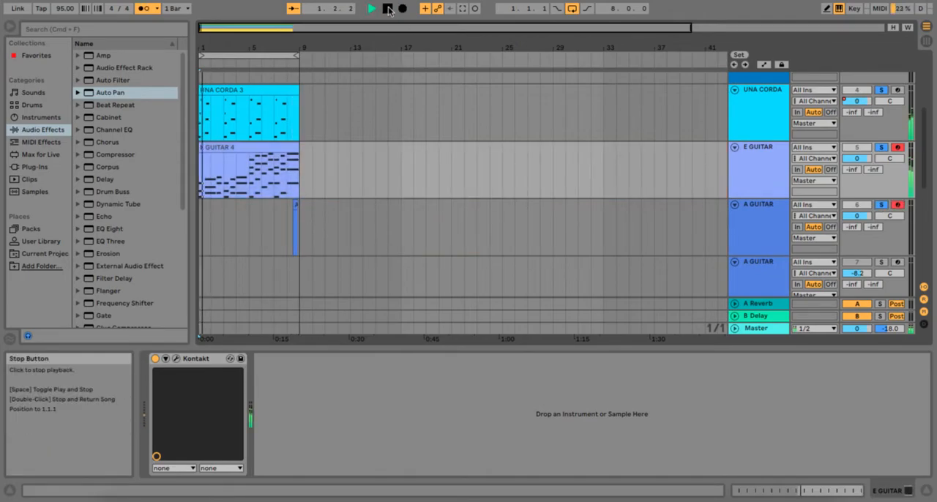
{"action": "left_click", "coordinate": [388, 9]}
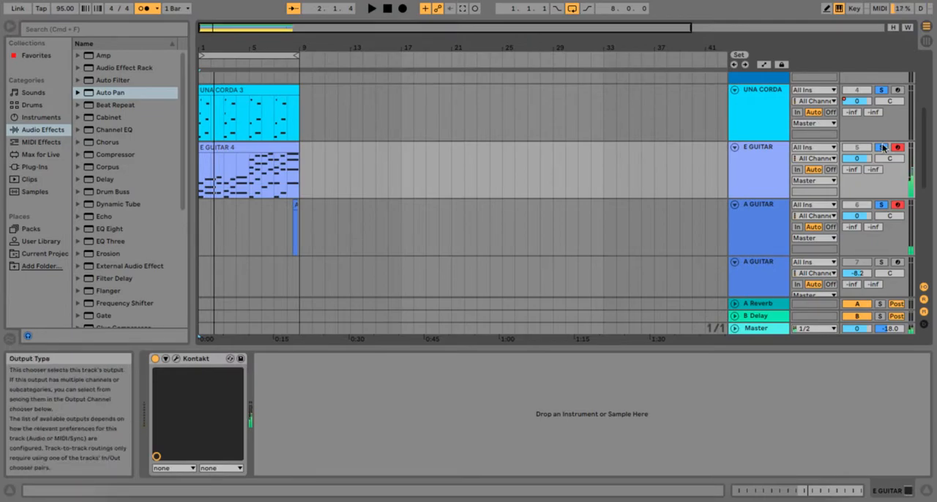
Record an eight-bar MIDI part on A GUITAR track 6 from the start of the loop
{"action": "left_click", "coordinate": [898, 205]}
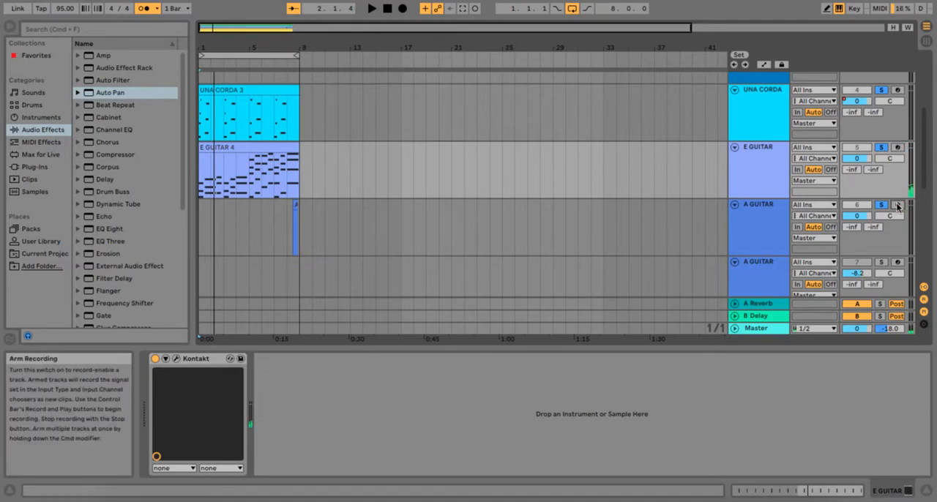
{"action": "left_click", "coordinate": [898, 205]}
{"action": "left_click", "coordinate": [399, 13]}
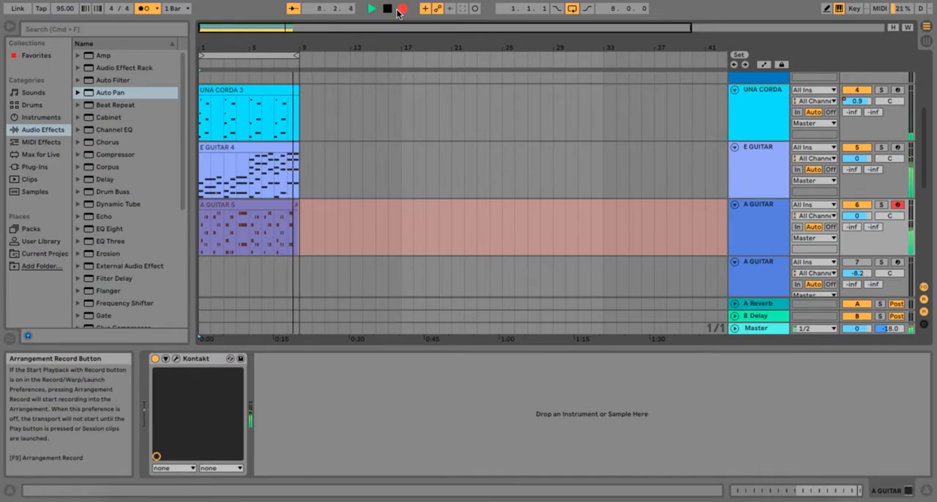
{"action": "left_click", "coordinate": [400, 9]}
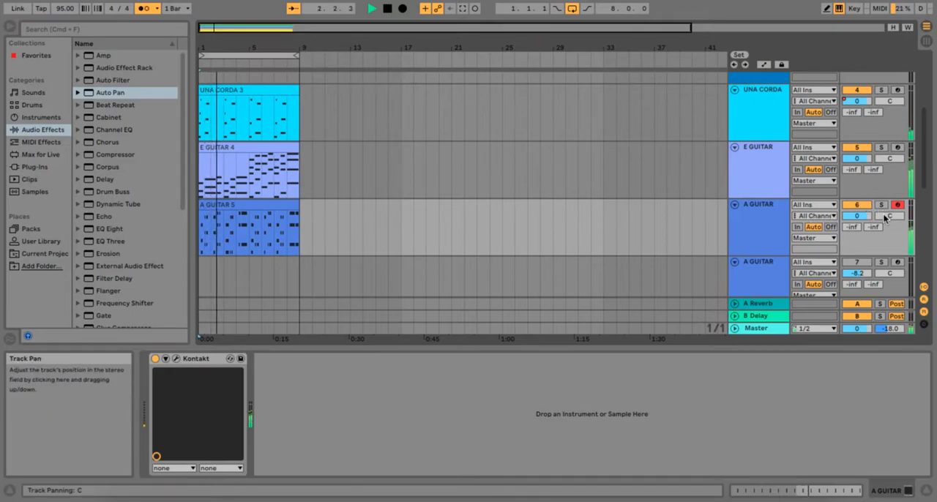
Solo the UNA CORDA track and pan it to 19R
{"action": "scroll", "coordinate": [827, 124], "scroll_direction": "up", "scroll_amount": 1}
{"action": "left_click", "coordinate": [882, 124]}
{"action": "left_click_drag", "start_coordinate": [886, 139], "coordinate": [887, 125]}
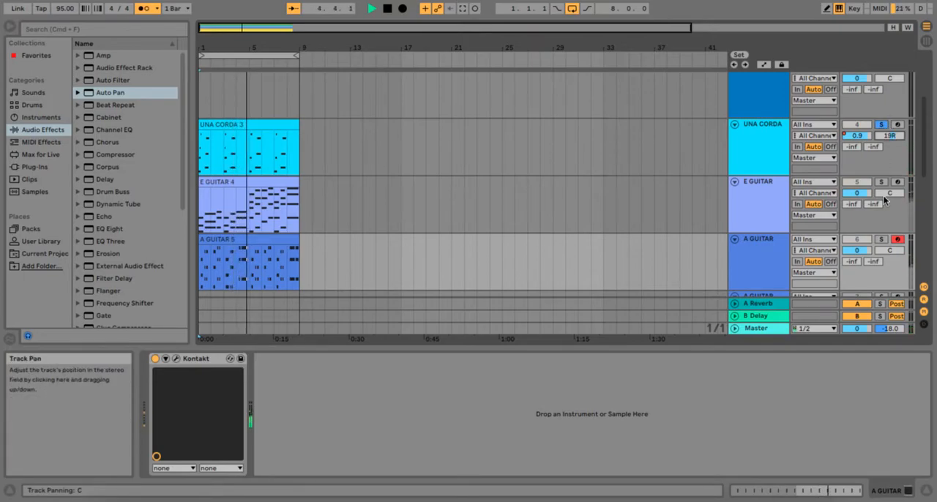
{"action": "scroll", "coordinate": [890, 109], "scroll_direction": "down", "scroll_amount": 1}
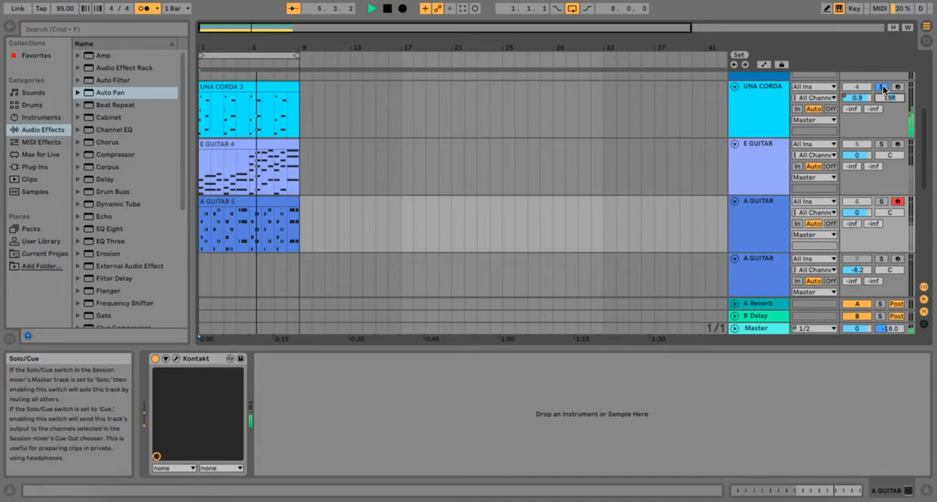
Solo A GUITAR track 6, pan it to 18L, and take it out of solo
{"action": "left_click", "coordinate": [881, 203]}
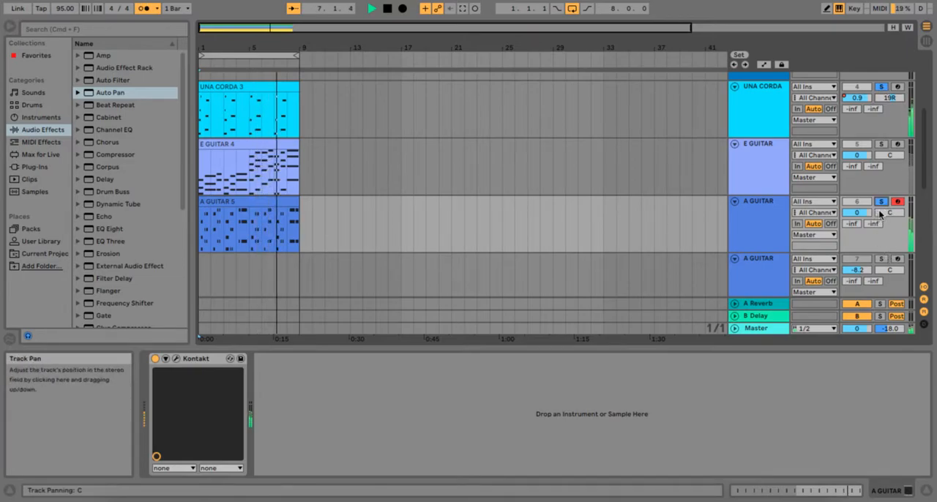
{"action": "left_click_drag", "start_coordinate": [887, 213], "coordinate": [887, 225]}
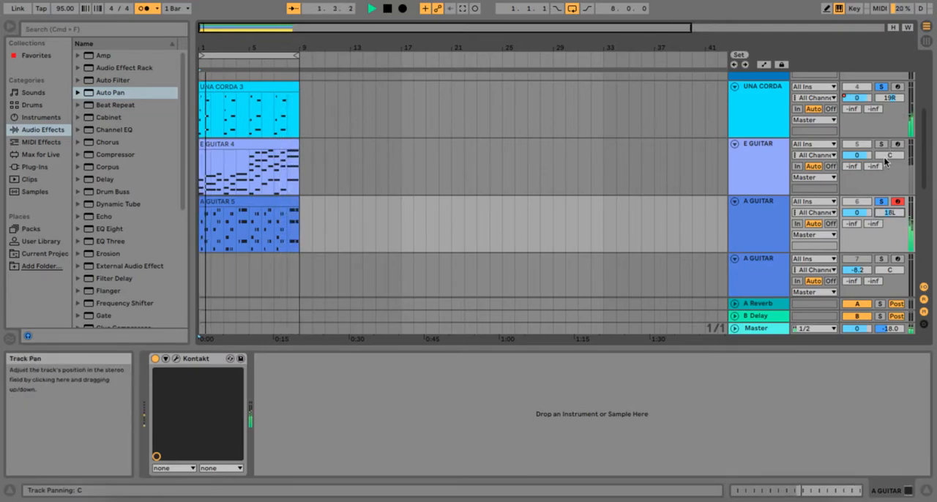
{"action": "scroll", "coordinate": [884, 167], "scroll_direction": "up", "scroll_amount": 1}
{"action": "left_click", "coordinate": [882, 205]}
Arm the BASS track and record an eight-bar MIDI part on it from the start of the loop
{"action": "scroll", "coordinate": [886, 182], "scroll_direction": "up", "scroll_amount": 5}
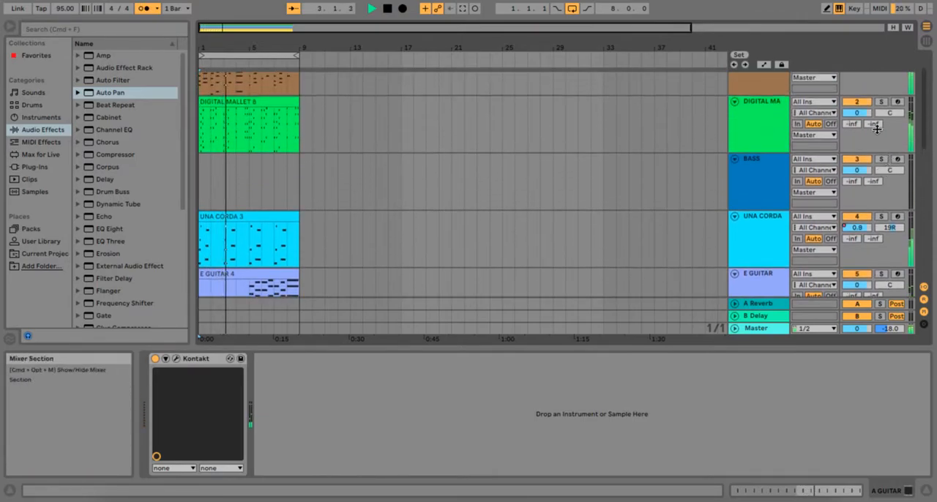
{"action": "scroll", "coordinate": [889, 164], "scroll_direction": "up", "scroll_amount": 3}
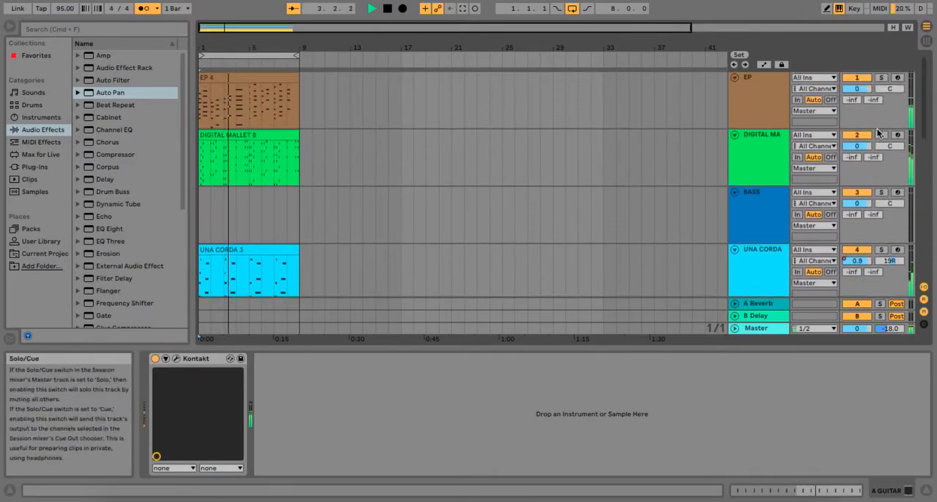
{"action": "left_click", "coordinate": [898, 192]}
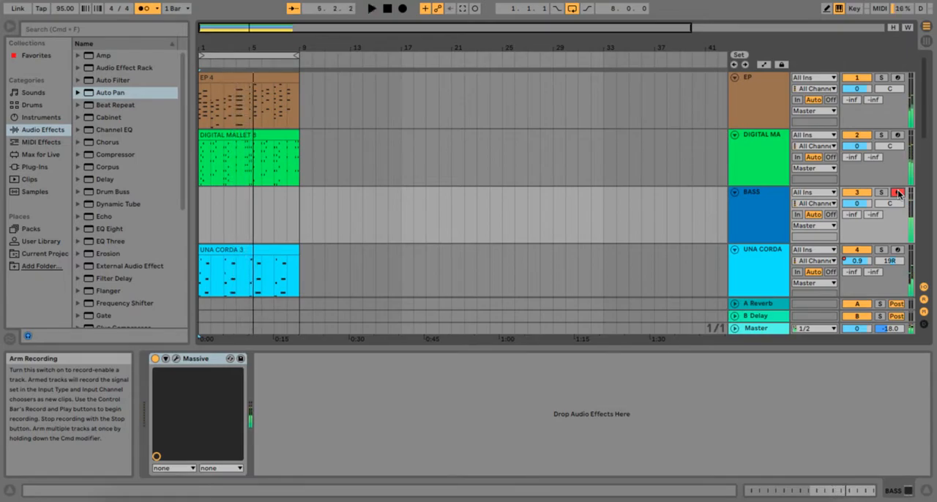
{"action": "left_click", "coordinate": [388, 9]}
{"action": "left_click", "coordinate": [403, 9]}
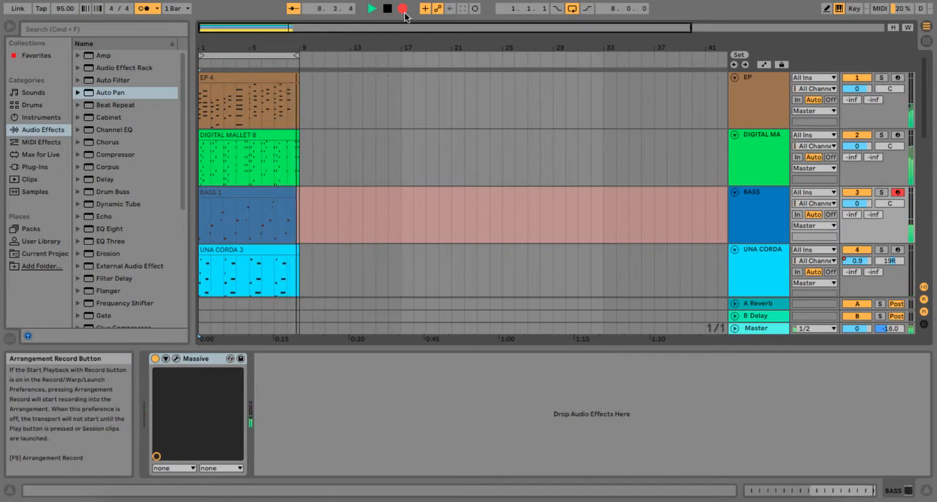
{"action": "left_click", "coordinate": [403, 10]}
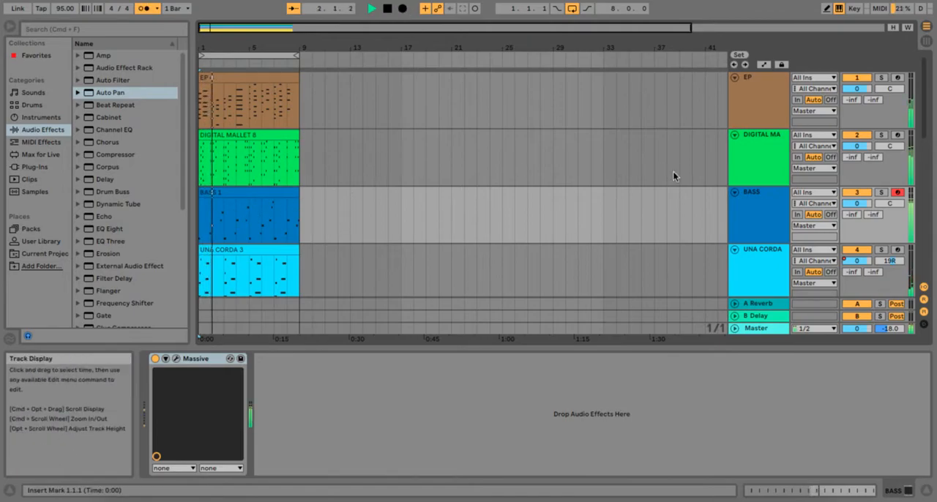
Examine the BASS track's Massive patch and look over the tracks in the Session View mixer
{"action": "left_click", "coordinate": [176, 359]}
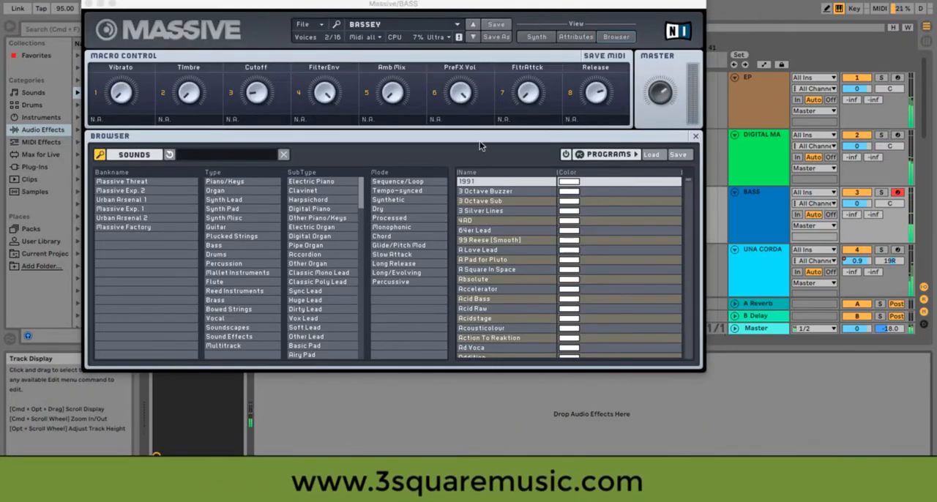
{"action": "left_click", "coordinate": [89, 4]}
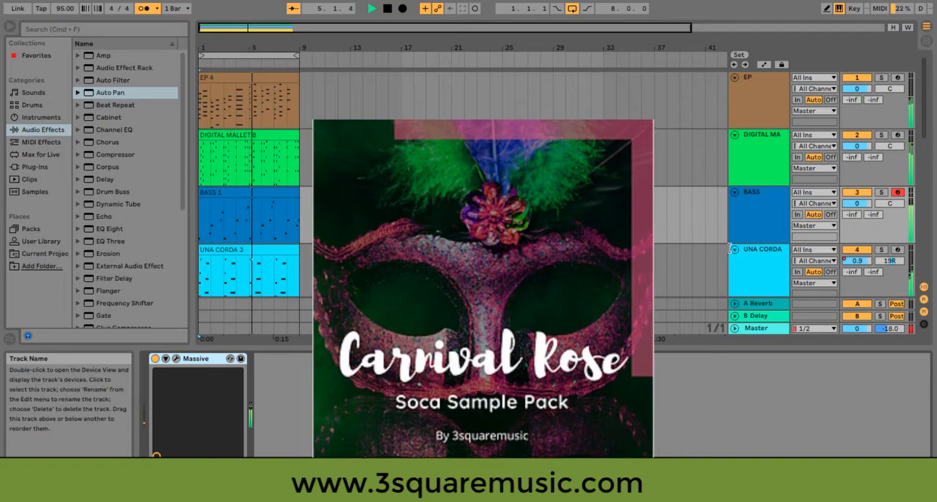
{"action": "key", "text": "Tab"}
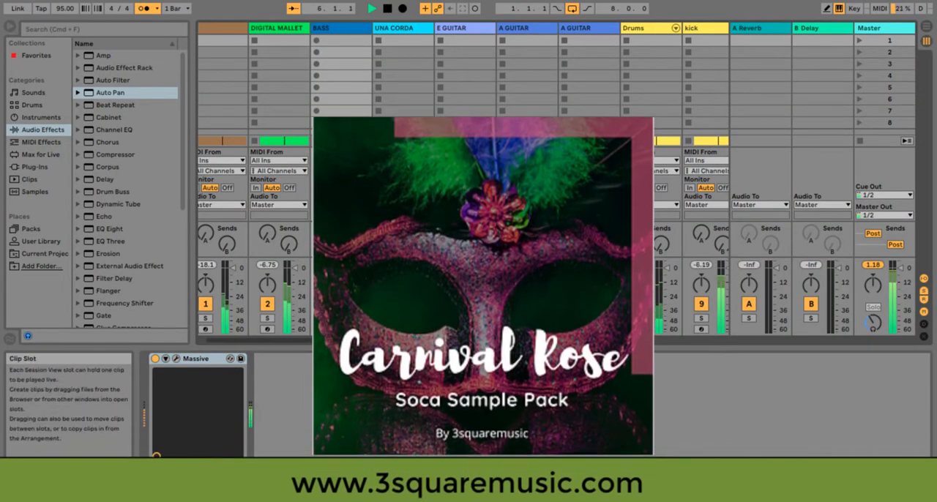
{"action": "scroll", "coordinate": [483, 126], "scroll_direction": "left", "scroll_amount": 1}
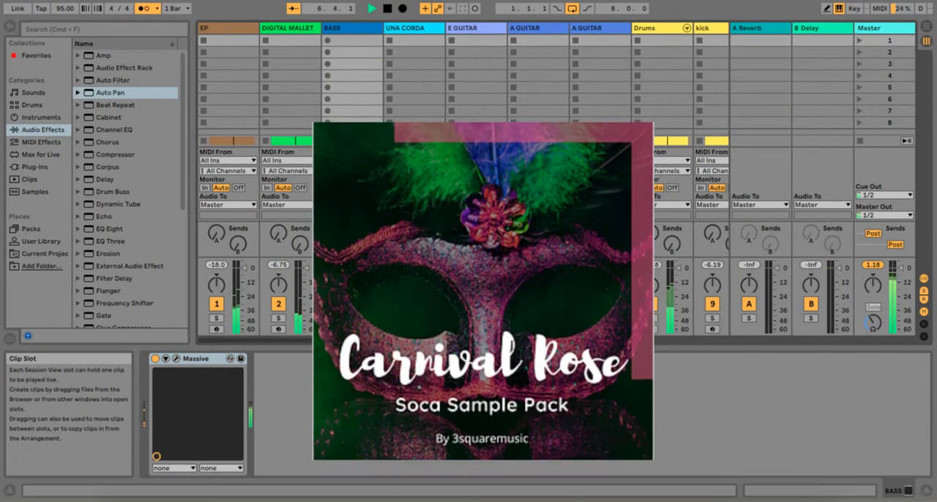
{"action": "scroll", "coordinate": [463, 38], "scroll_direction": "right", "scroll_amount": 5}
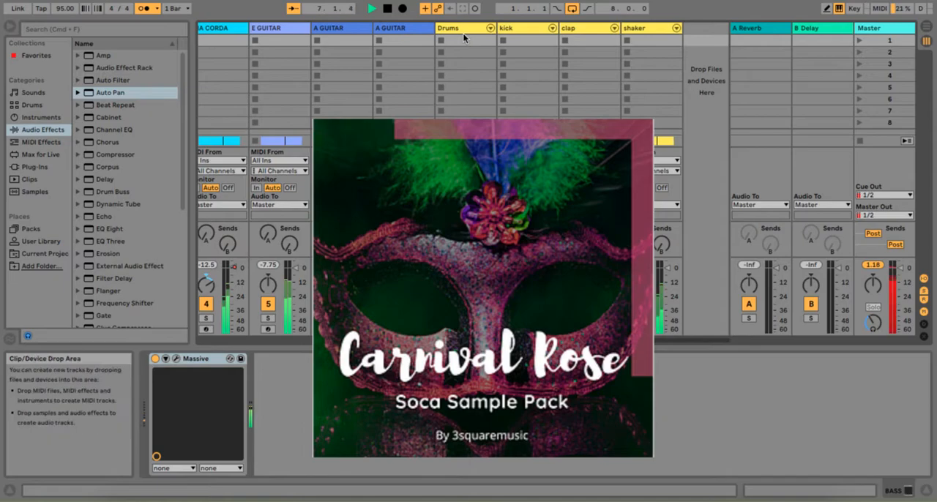
Add the VC 76 compressor plug-in to the kick track and load its Kick preset
{"action": "left_click", "coordinate": [516, 28]}
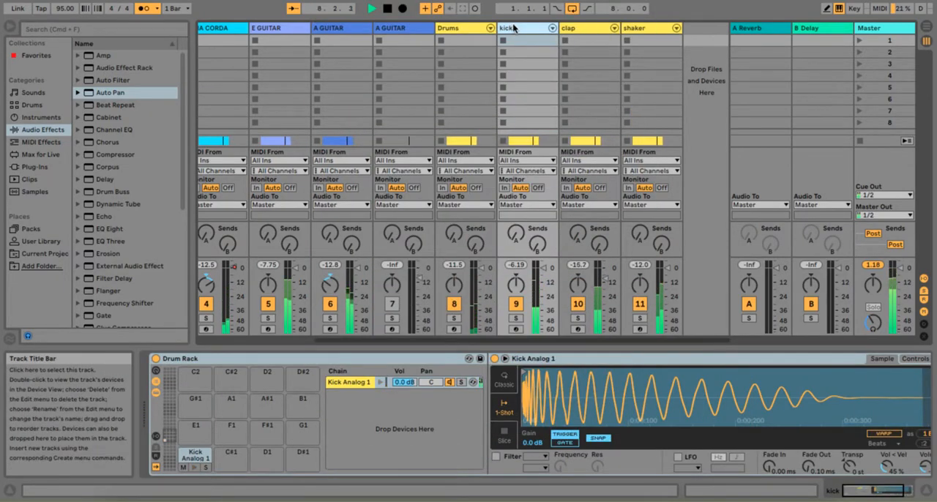
{"action": "scroll", "coordinate": [125, 225], "scroll_direction": "down", "scroll_amount": 3}
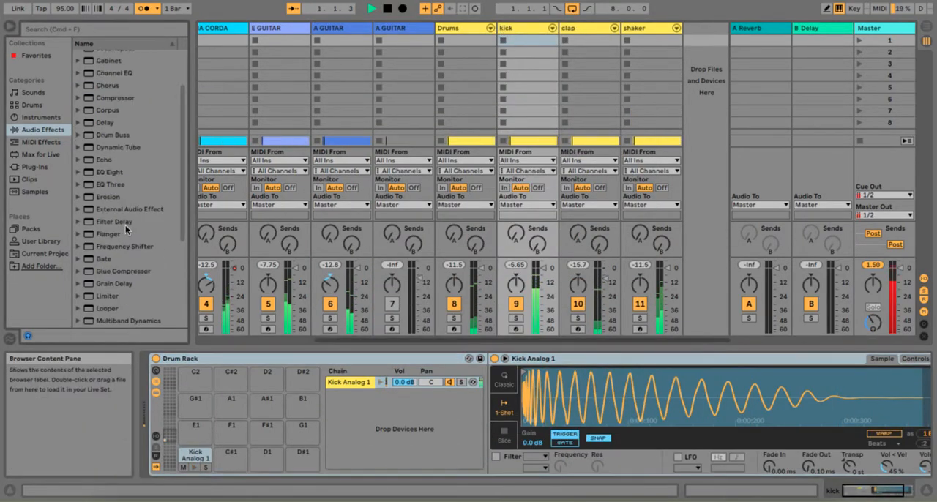
{"action": "left_click", "coordinate": [35, 166]}
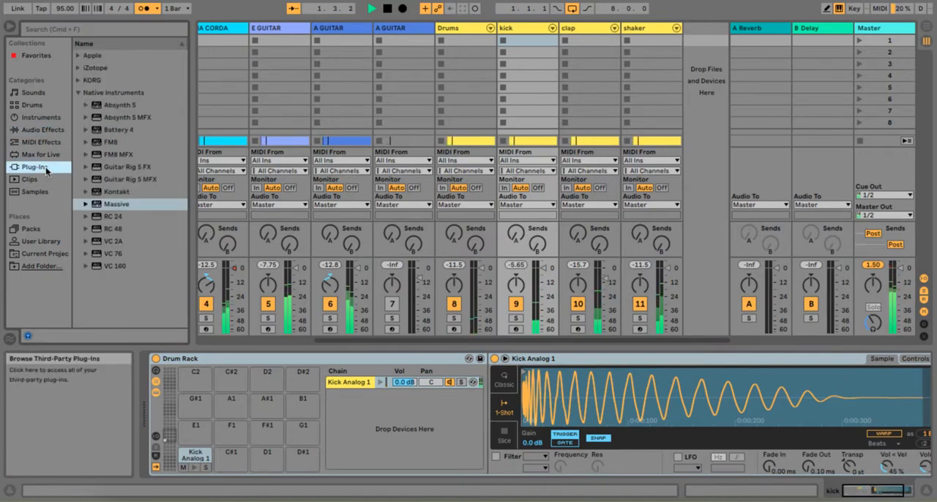
{"action": "left_click", "coordinate": [119, 253]}
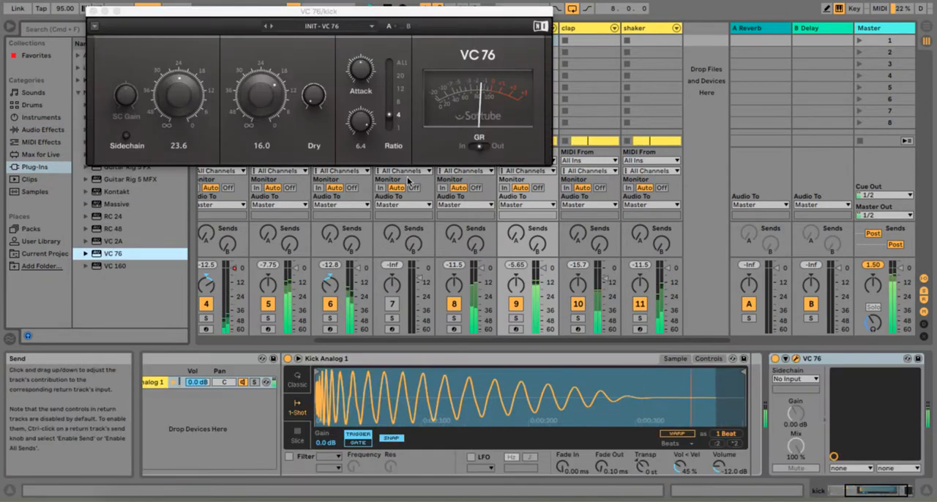
{"action": "left_click", "coordinate": [372, 27]}
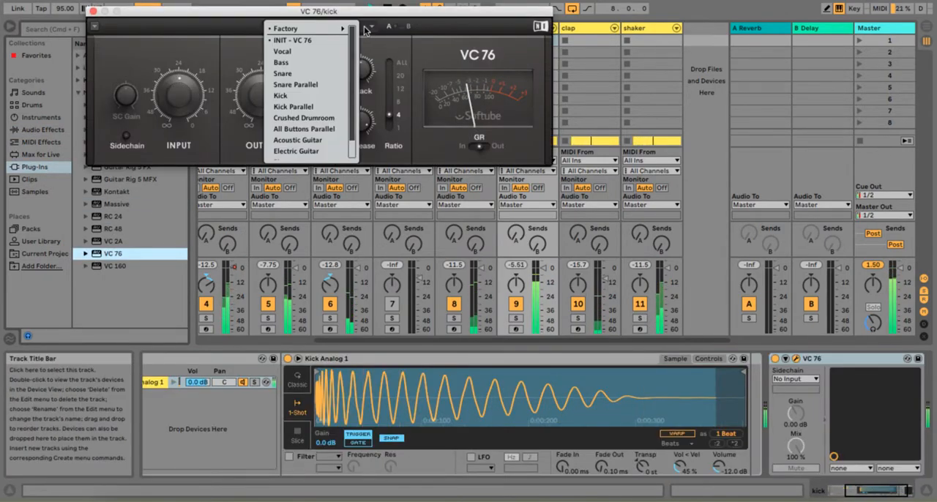
{"action": "left_click", "coordinate": [350, 95]}
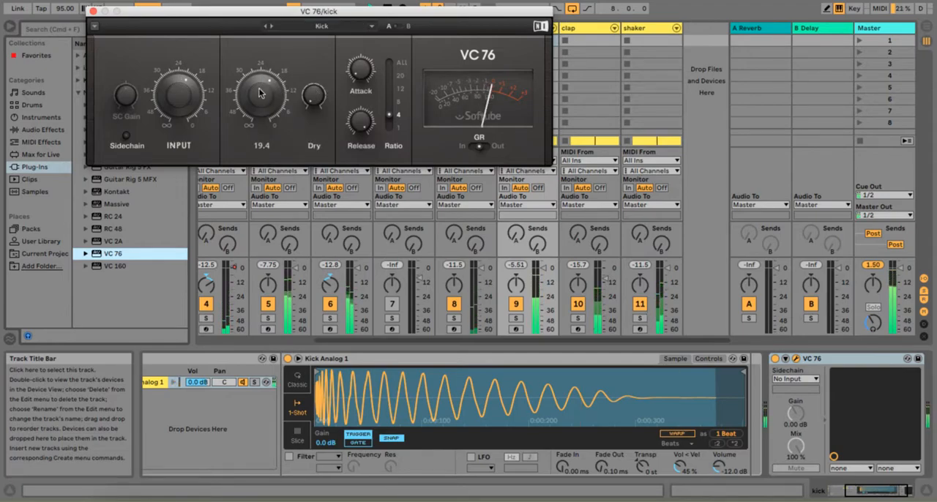
Solo the kick, set the VC 76 output to 16.6 and input to 29.3, and compare with the compressor bypassed
{"action": "left_click_drag", "start_coordinate": [260, 90], "coordinate": [260, 86]}
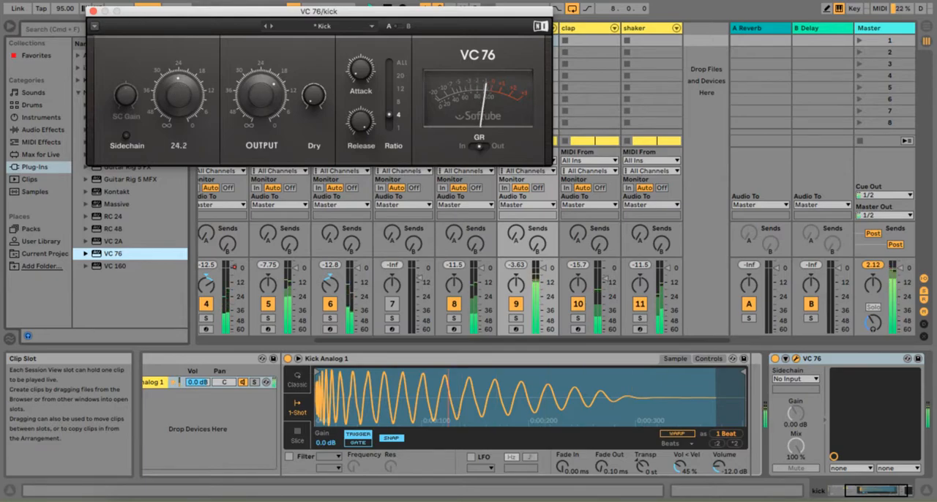
{"action": "left_click", "coordinate": [516, 318]}
{"action": "left_click_drag", "start_coordinate": [180, 96], "coordinate": [180, 107]}
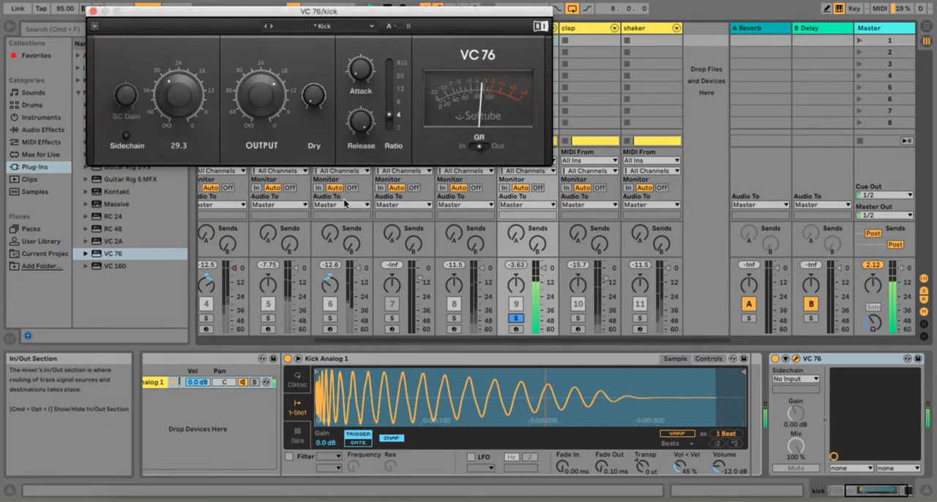
{"action": "left_click", "coordinate": [776, 359]}
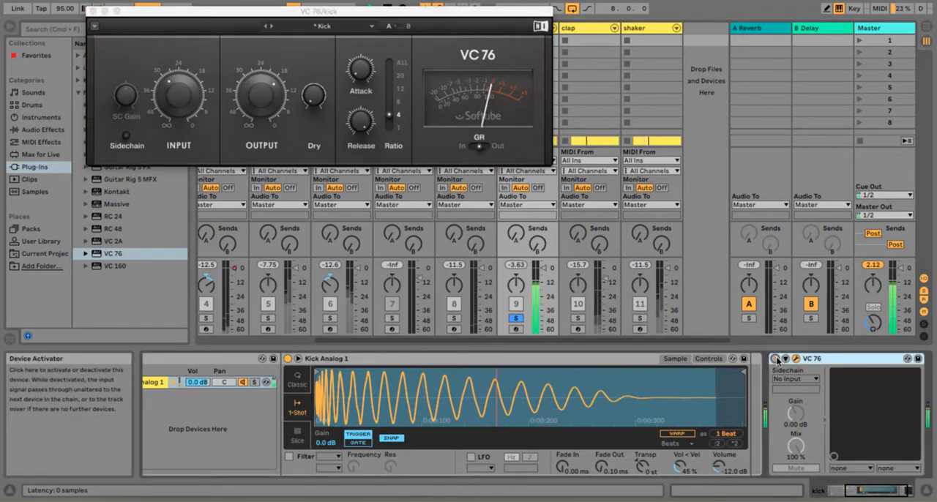
{"action": "left_click", "coordinate": [776, 360]}
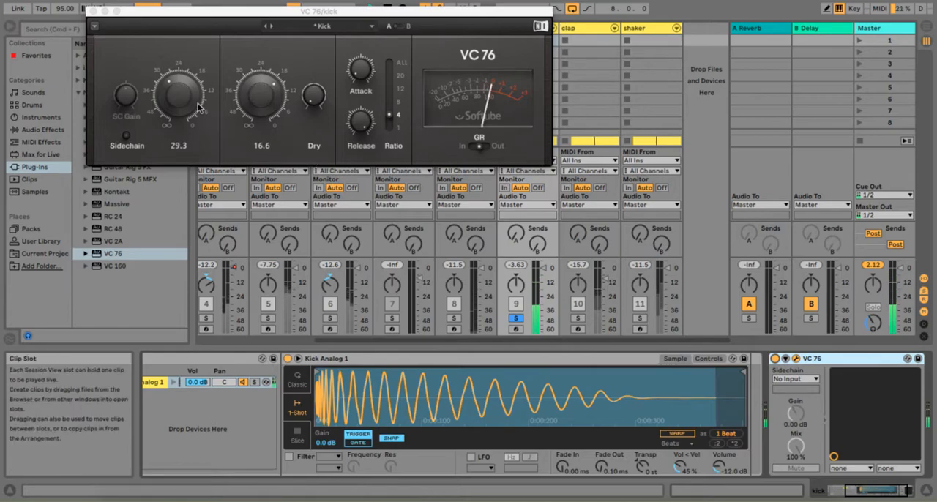
Readjust the VC 76 input on the kick, compare with the compressor bypassed, and unsolo the track
{"action": "left_click_drag", "start_coordinate": [195, 106], "coordinate": [194, 121]}
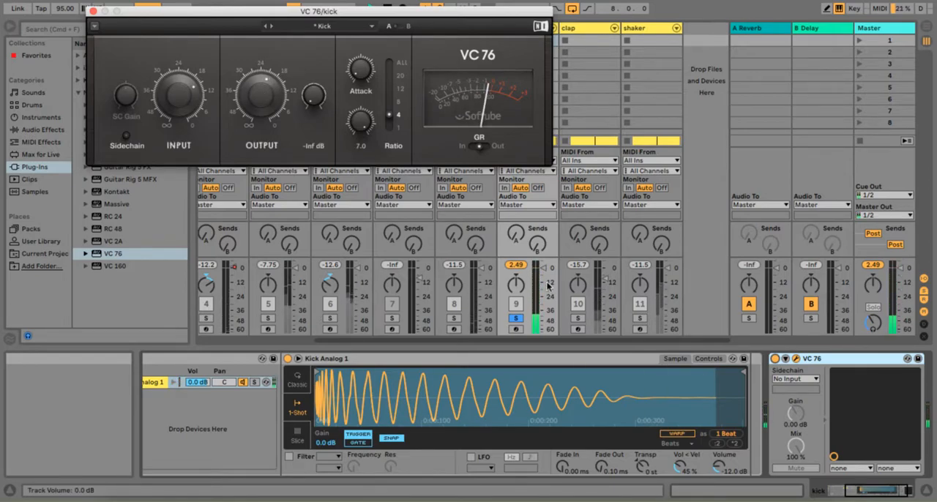
{"action": "left_click", "coordinate": [780, 363]}
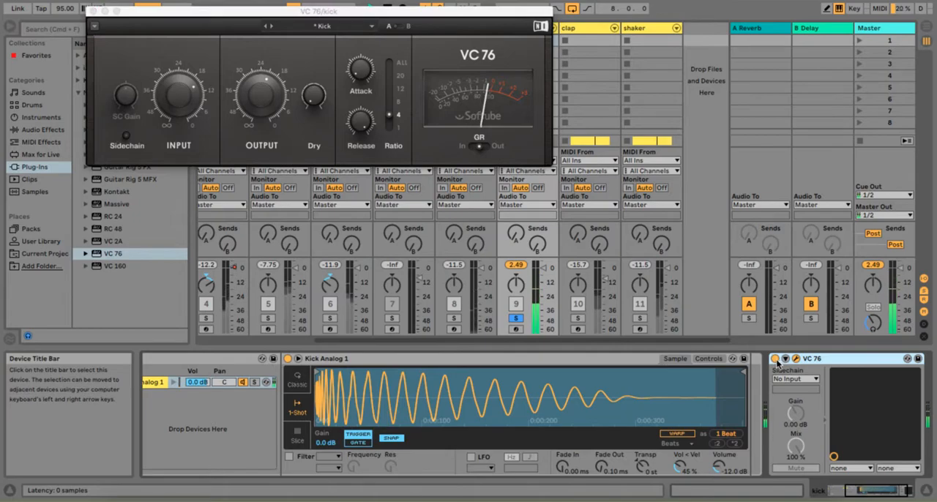
{"action": "left_click", "coordinate": [775, 360]}
{"action": "left_click", "coordinate": [775, 360]}
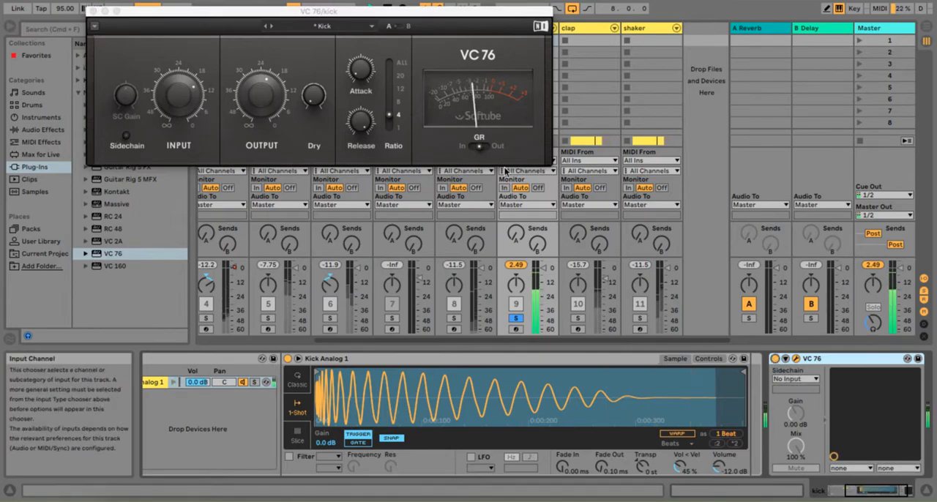
{"action": "left_click", "coordinate": [90, 11]}
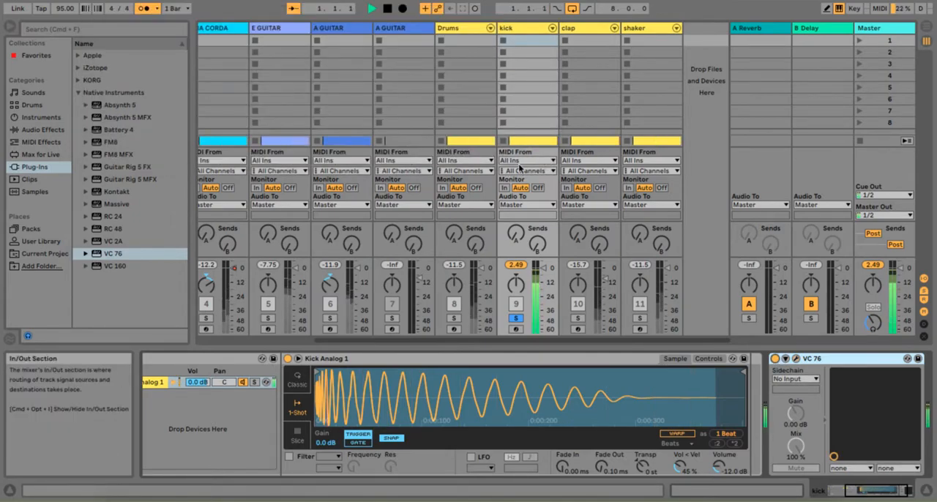
{"action": "left_click", "coordinate": [516, 318]}
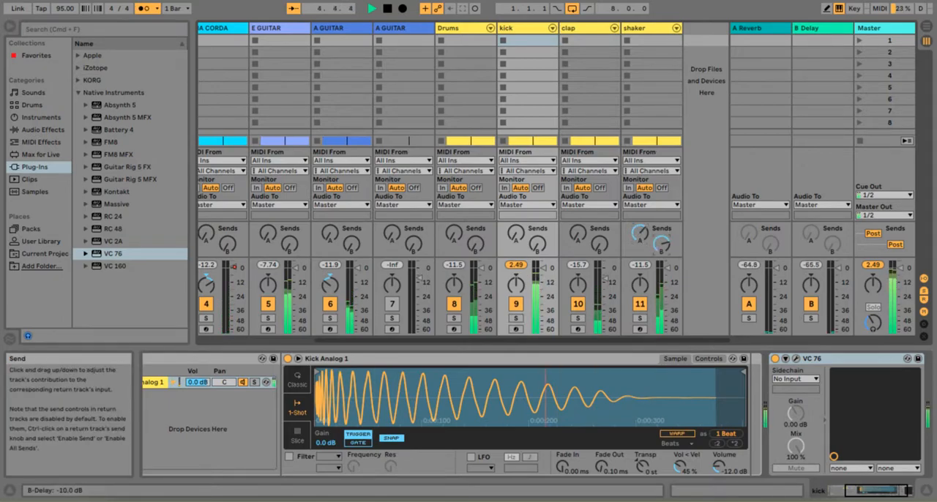
Solo the shaker track and adjust its sends to A Reverb and B Delay
{"action": "left_click", "coordinate": [639, 318]}
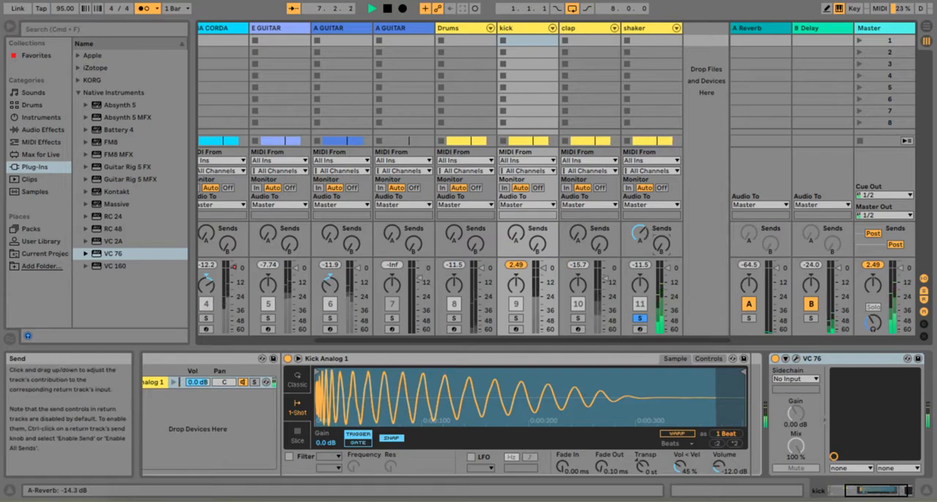
{"action": "left_click_drag", "start_coordinate": [661, 245], "coordinate": [661, 240]}
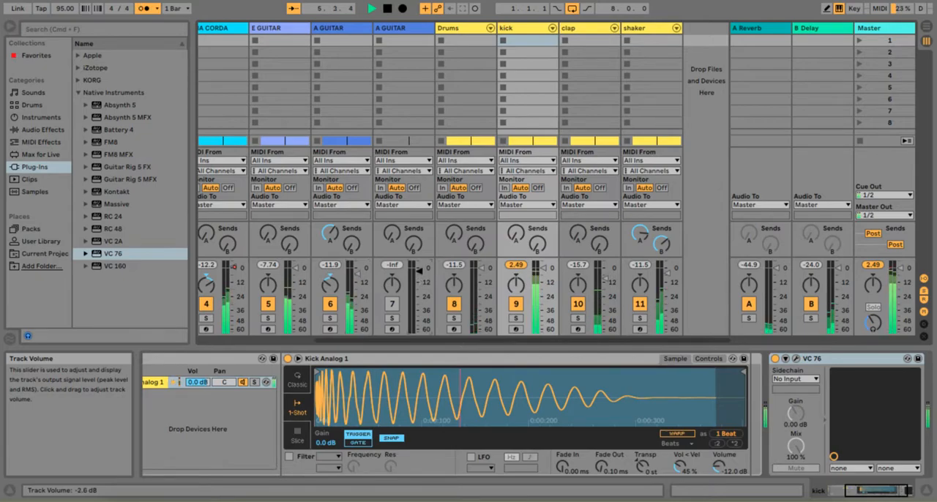
Arm A GUITAR track 7 and solo the E GUITAR track to hear it alone
{"action": "left_click", "coordinate": [393, 329]}
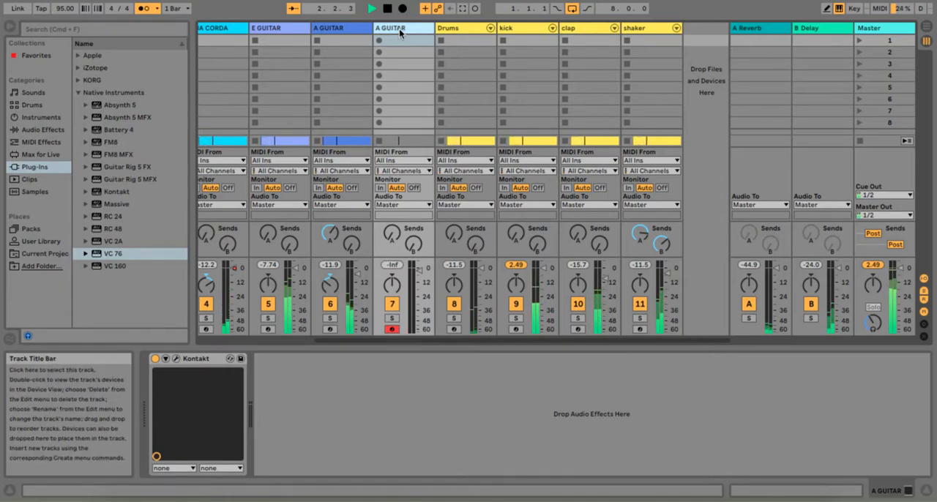
{"action": "scroll", "coordinate": [381, 126], "scroll_direction": "left", "scroll_amount": 5}
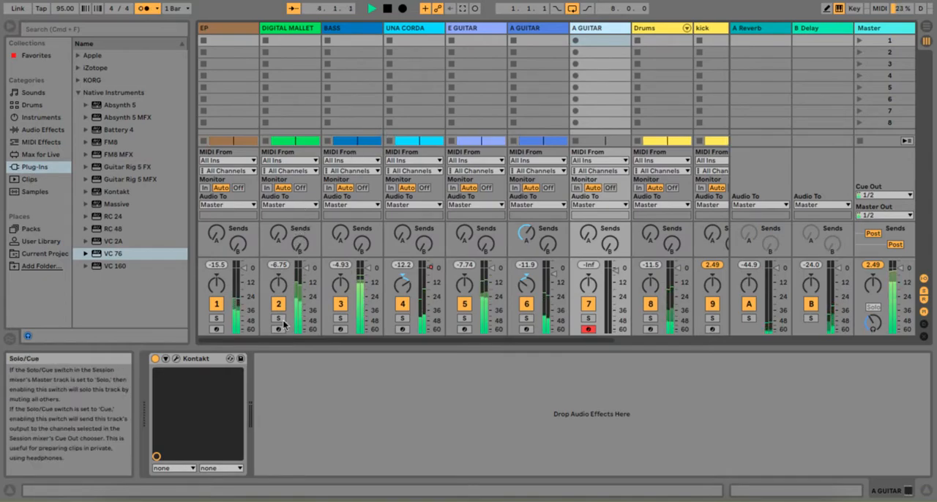
{"action": "left_click", "coordinate": [464, 318]}
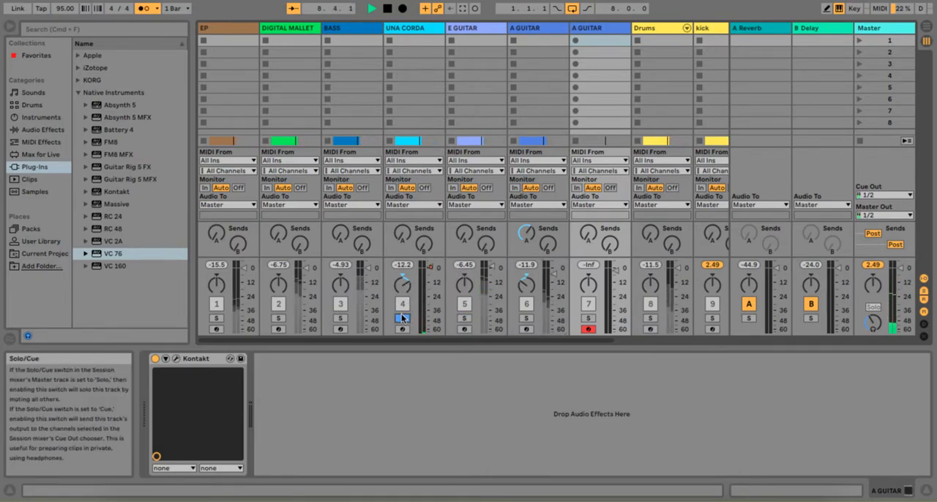
Examine the Una Corda Cotton instrument loaded in Kontakt on the UNA CORDA track
{"action": "left_click", "coordinate": [419, 28]}
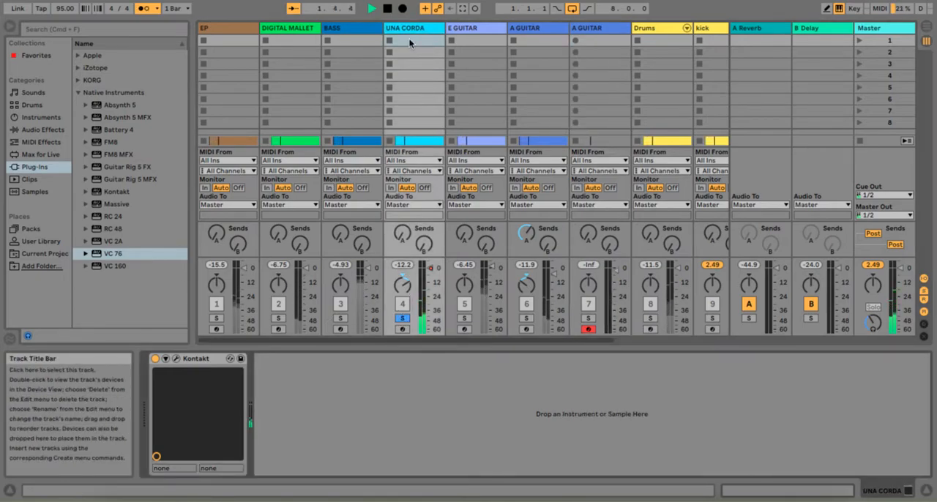
{"action": "left_click", "coordinate": [176, 359]}
{"action": "left_click_drag", "start_coordinate": [656, 79], "coordinate": [658, 78]}
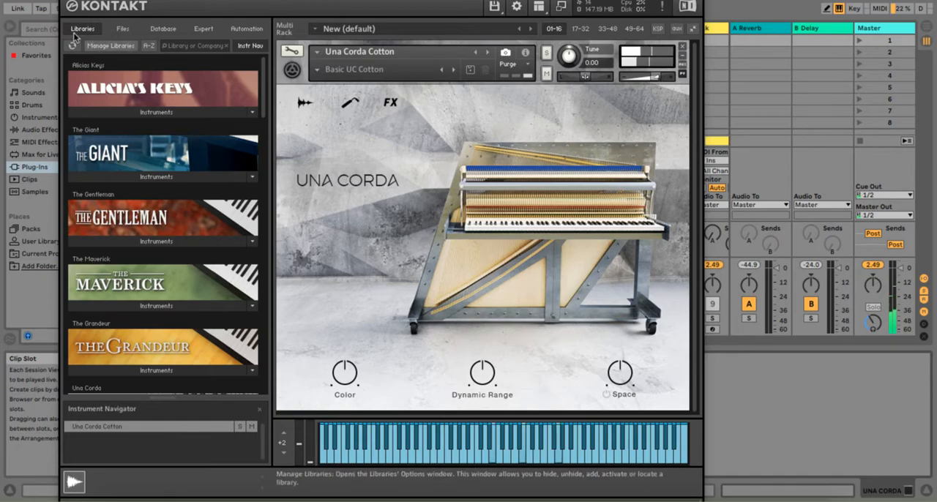
{"action": "left_click", "coordinate": [66, 1]}
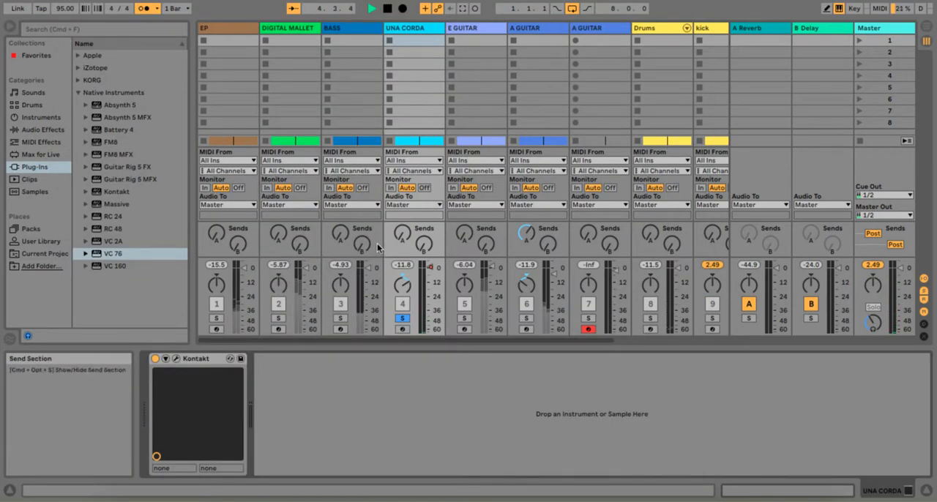
Unsolo the UNA CORDA track and listen to the DIGITAL MALLET and EP tracks in isolation
{"action": "left_click", "coordinate": [402, 318]}
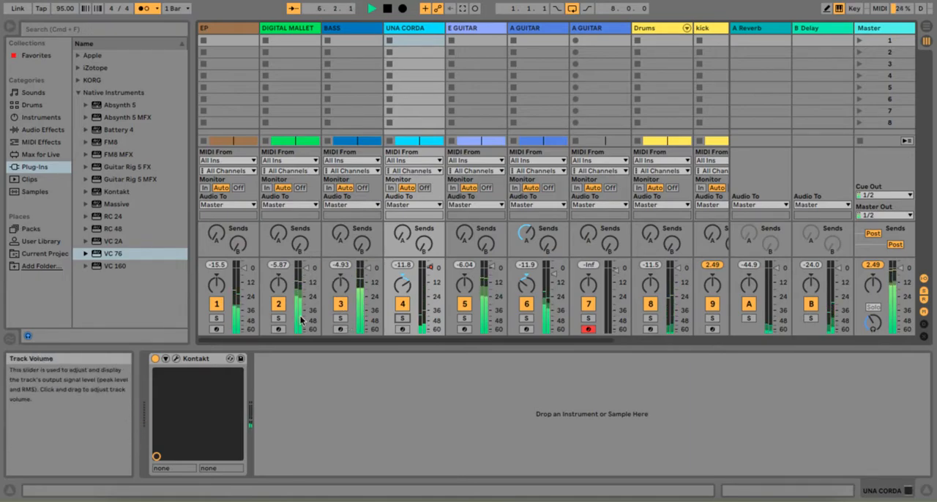
{"action": "left_click", "coordinate": [278, 317]}
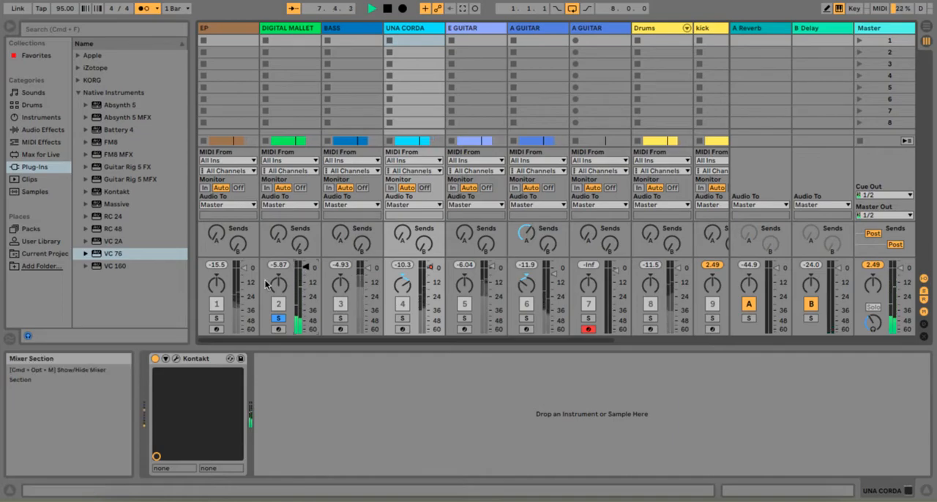
{"action": "left_click", "coordinate": [217, 319]}
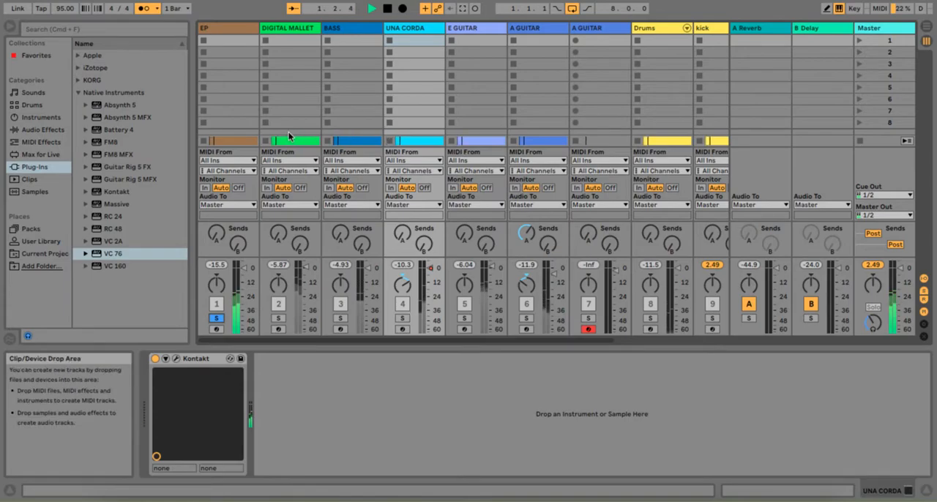
Add a Limiter to the Master track with its gain at 4.20 dB
{"action": "left_click", "coordinate": [42, 142]}
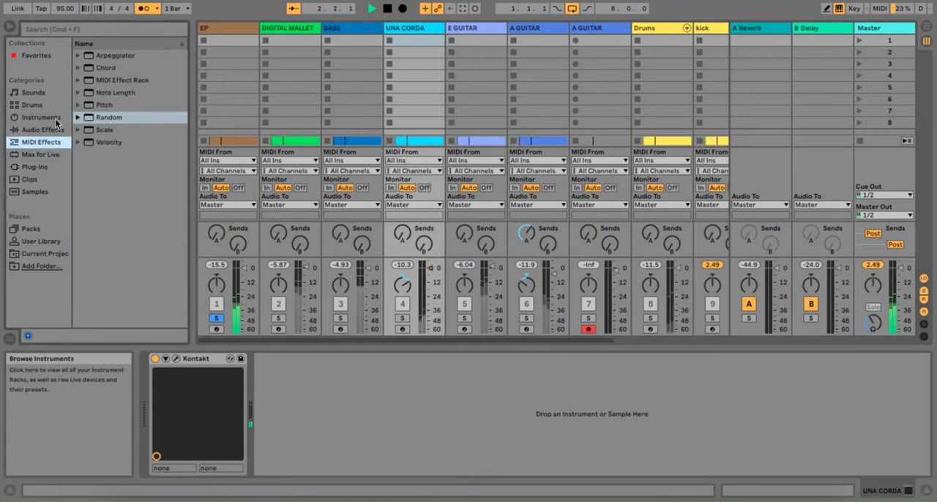
{"action": "left_click", "coordinate": [44, 130]}
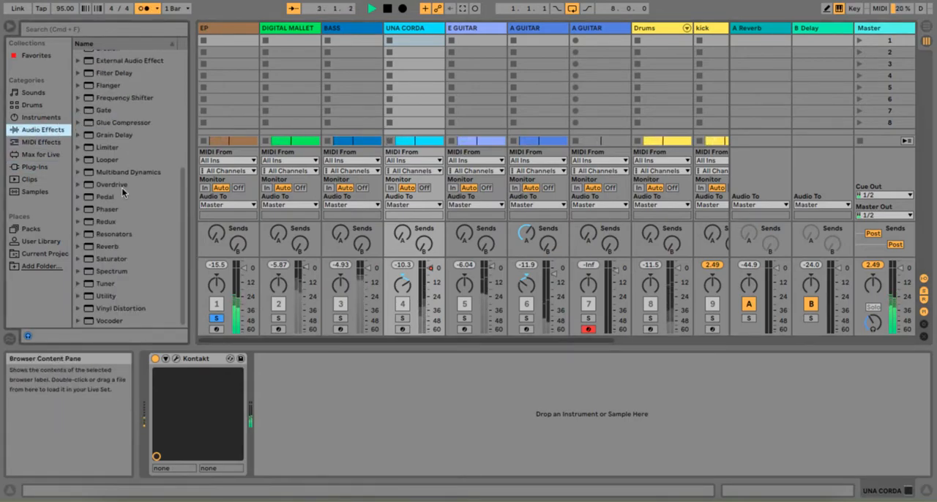
{"action": "left_click", "coordinate": [871, 30]}
{"action": "double_click", "coordinate": [126, 148]}
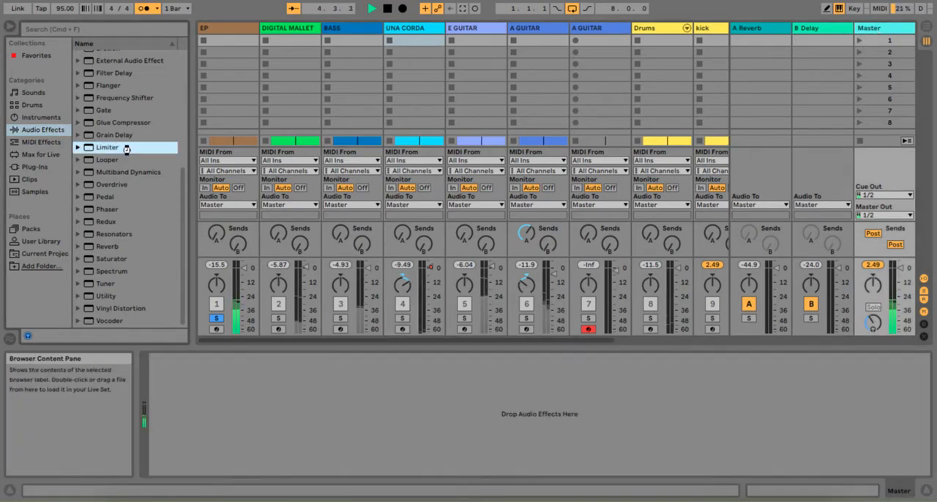
{"action": "left_click_drag", "start_coordinate": [168, 390], "coordinate": [168, 387]}
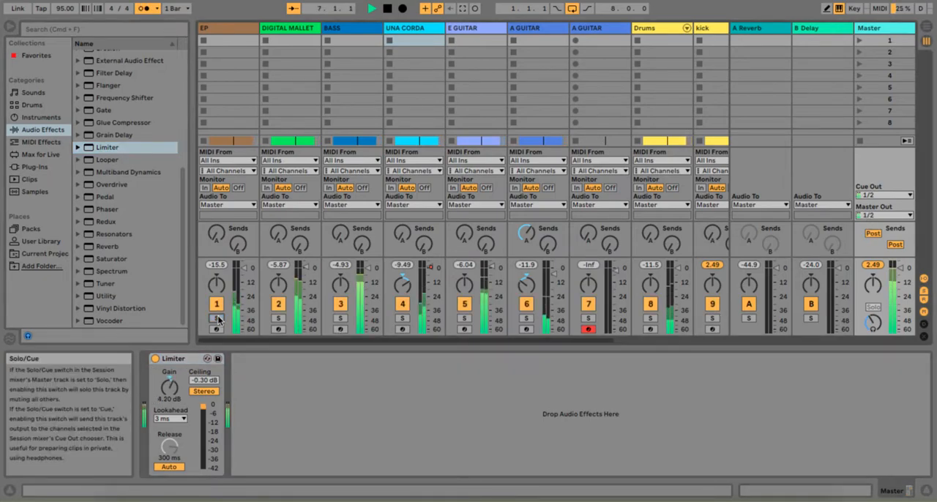
Insert a new MIDI track below the shaker track in the arrangement
{"action": "key", "text": "Tab"}
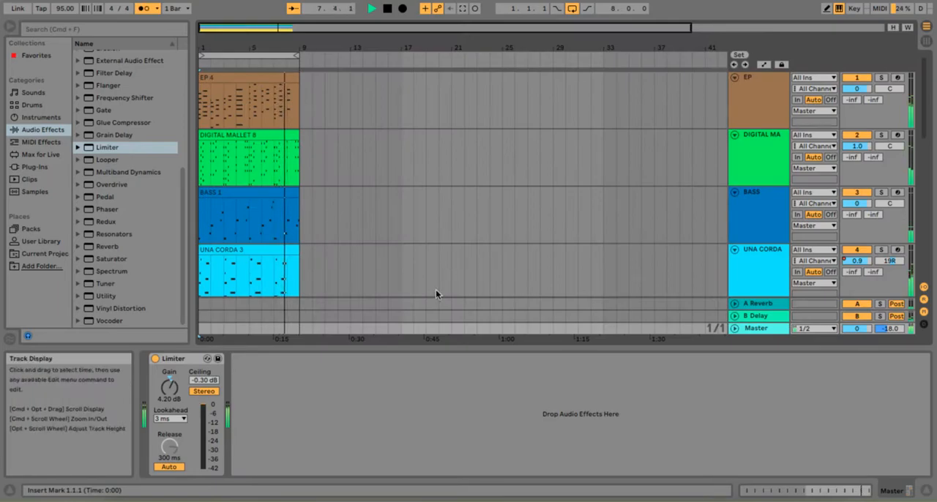
{"action": "scroll", "coordinate": [436, 289], "scroll_direction": "down", "scroll_amount": 10}
{"action": "right_click", "coordinate": [758, 281]}
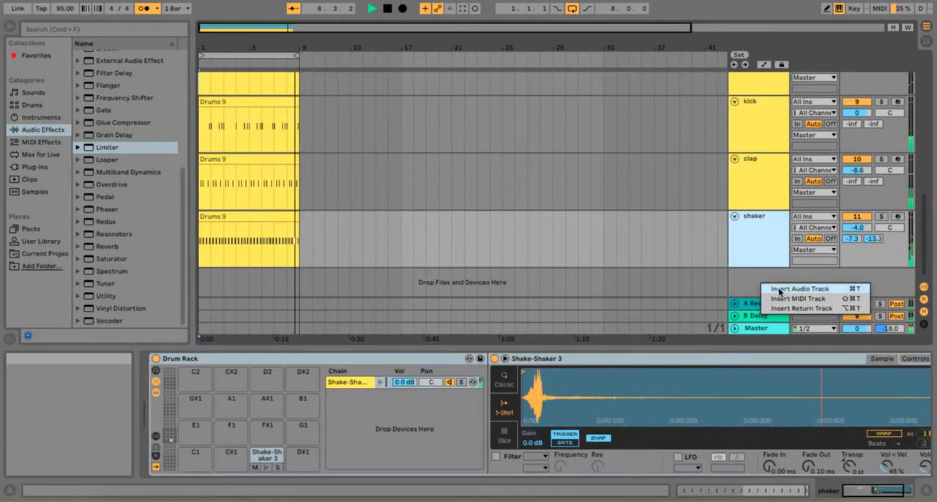
{"action": "left_click", "coordinate": [776, 301]}
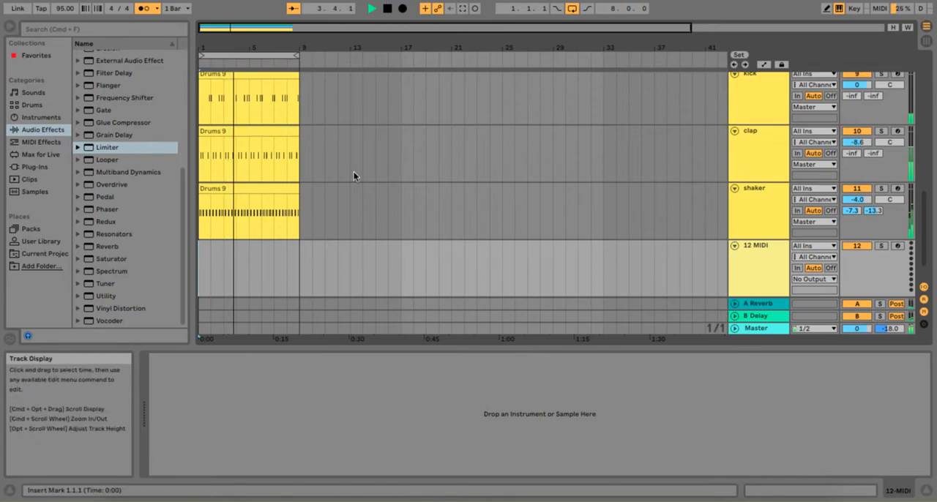
Stop playback and add a locator named Intro at the start of the arrangement
{"action": "left_click", "coordinate": [387, 8]}
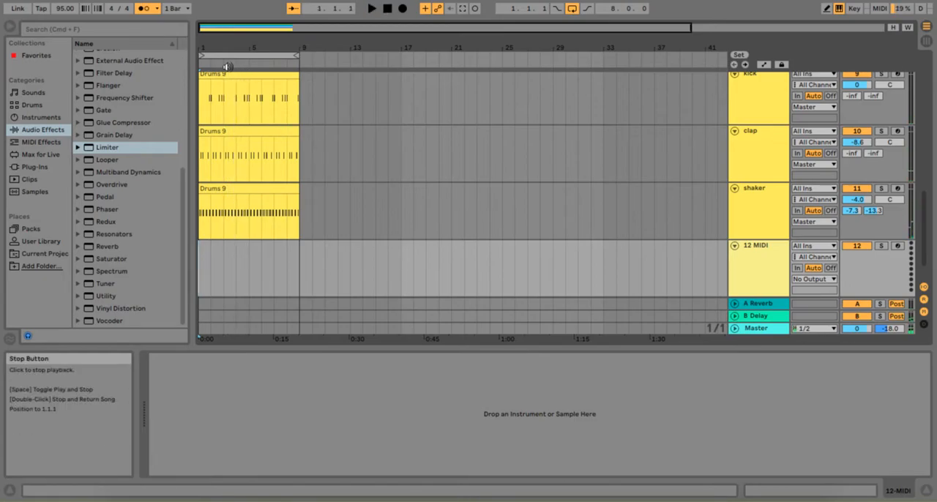
{"action": "right_click", "coordinate": [201, 62]}
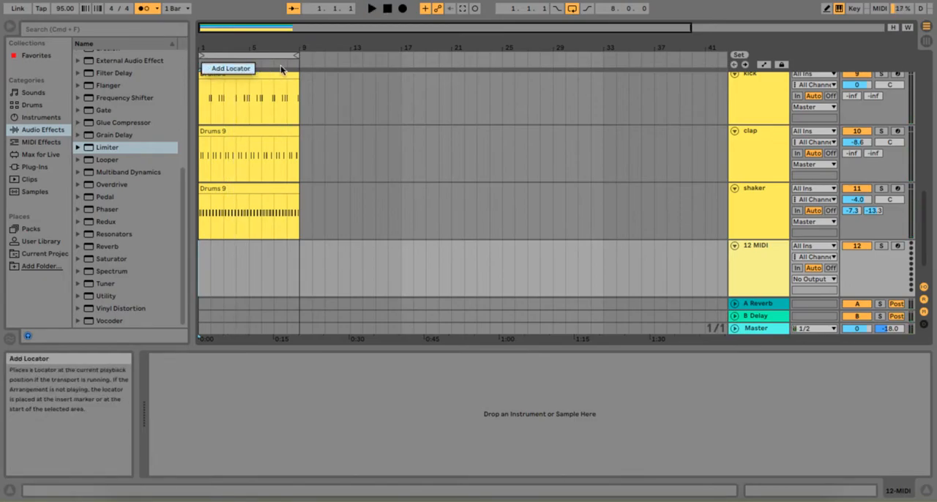
{"action": "left_click", "coordinate": [231, 68]}
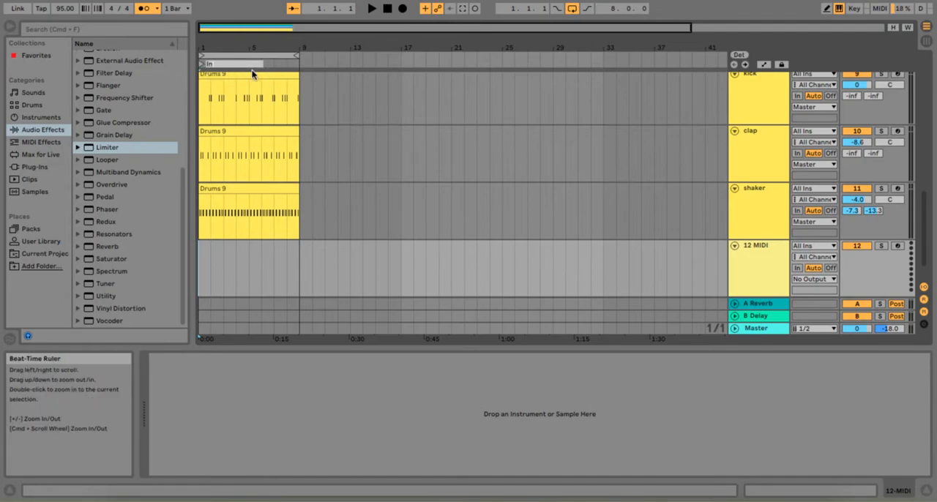
{"action": "key", "text": "Return"}
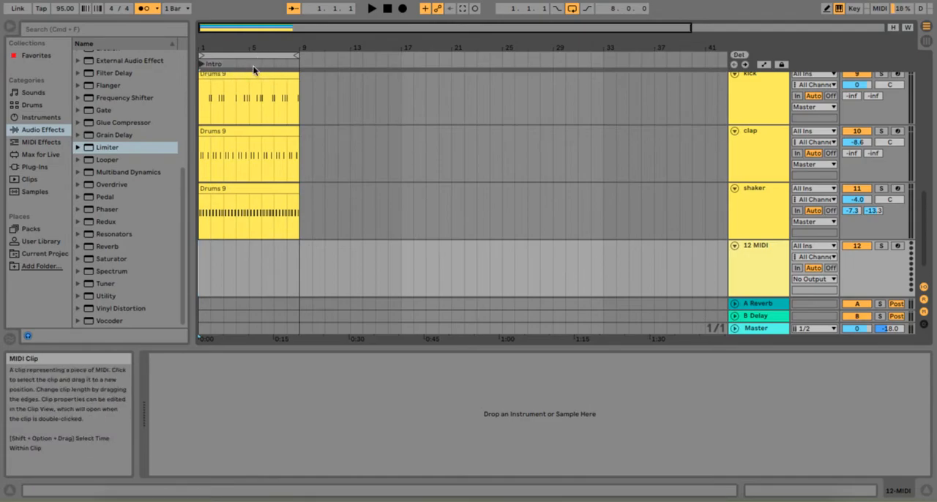
Search the sample library for "noise"
{"action": "left_click", "coordinate": [35, 169]}
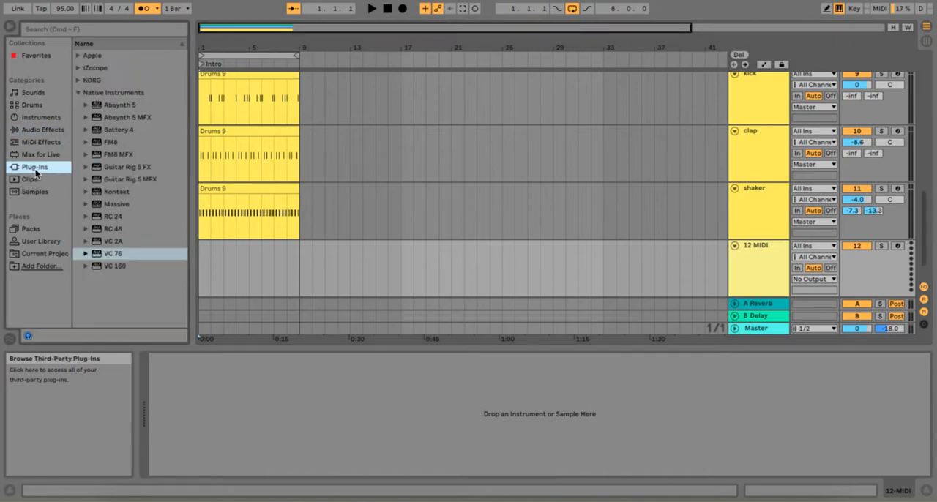
{"action": "left_click", "coordinate": [23, 180]}
{"action": "left_click", "coordinate": [30, 193]}
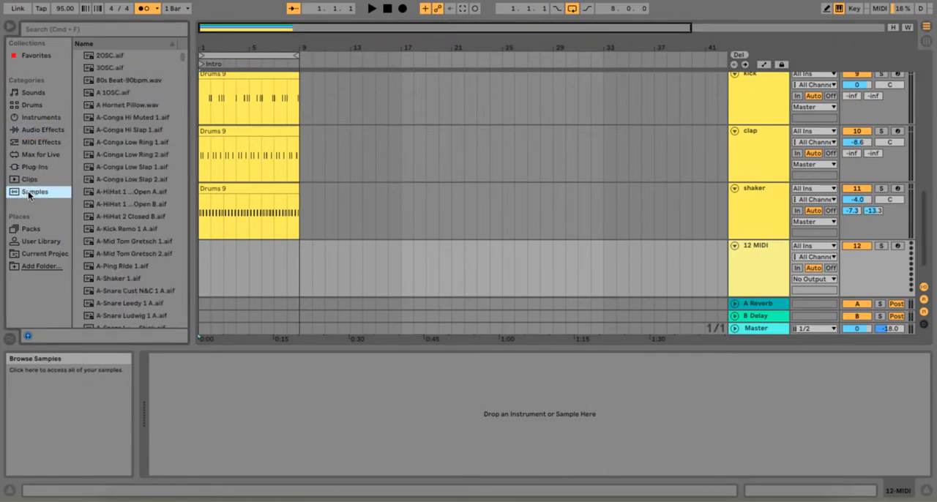
{"action": "left_click", "coordinate": [116, 28]}
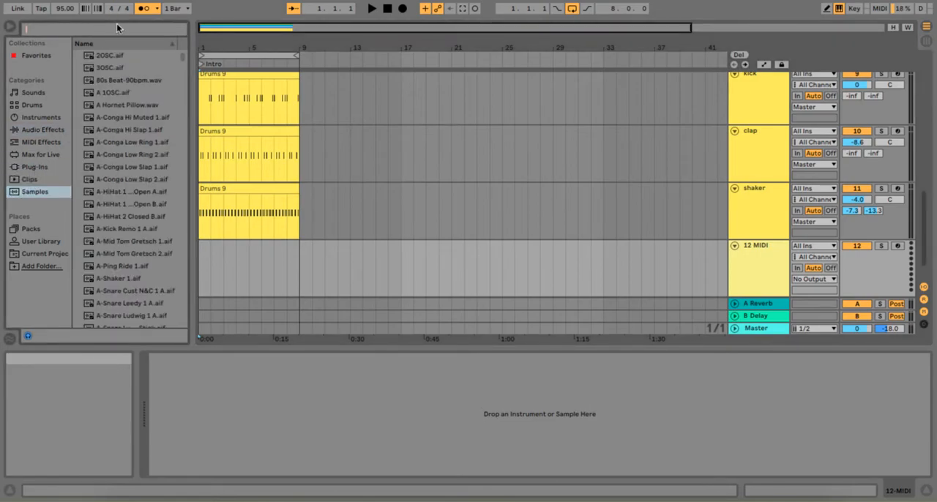
{"action": "type", "text": "noise"}
Audition the noise samples in the search results, including the hihat, riser, shaker, cowbell and kick sounds
{"action": "left_click", "coordinate": [117, 117]}
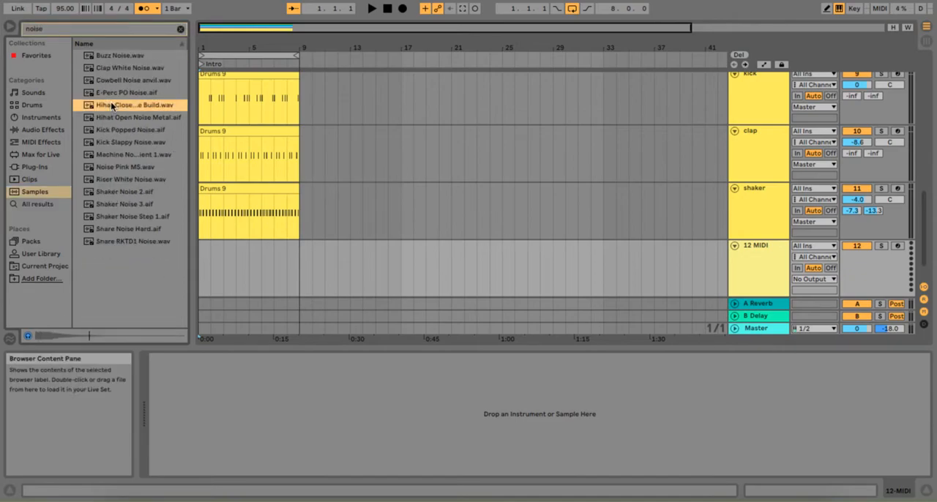
{"action": "left_click", "coordinate": [117, 156]}
{"action": "left_click", "coordinate": [116, 180]}
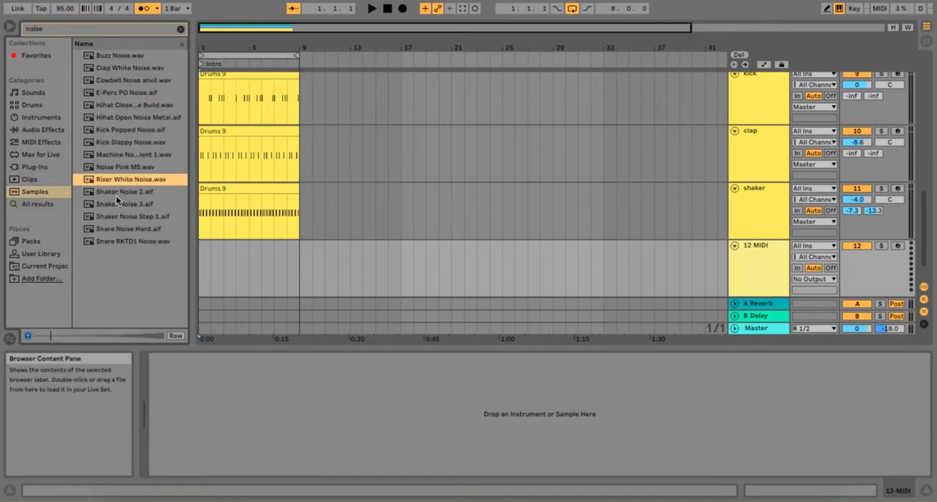
{"action": "left_click", "coordinate": [115, 193]}
{"action": "left_click", "coordinate": [131, 168]}
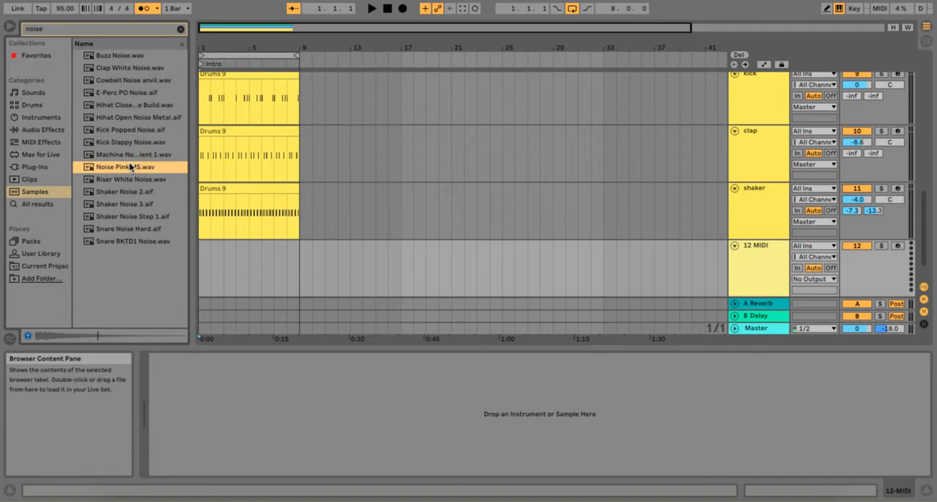
{"action": "left_click", "coordinate": [137, 144]}
{"action": "left_click", "coordinate": [150, 82]}
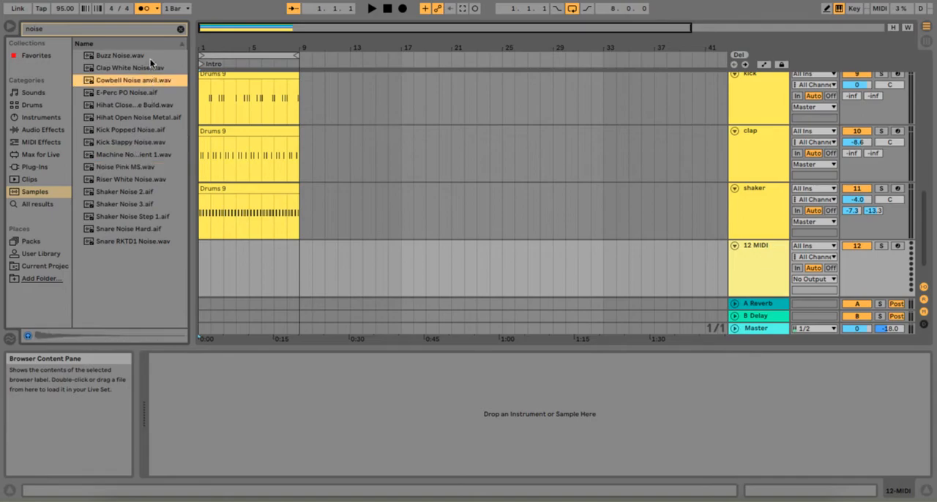
{"action": "left_click", "coordinate": [150, 59]}
{"action": "left_click", "coordinate": [140, 131]}
{"action": "left_click", "coordinate": [135, 146]}
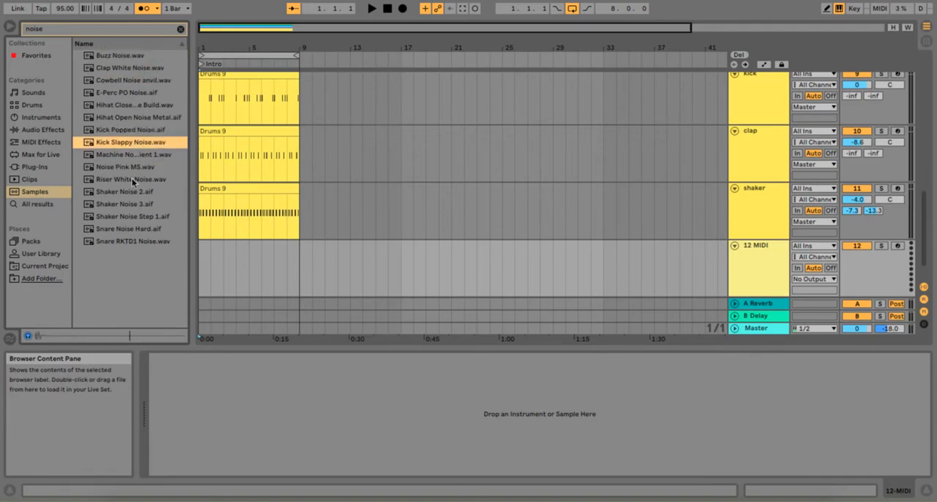
Place Riser White Noise.wav at bar 1 on a new audio track and raise its B Delay send to 0 dB
{"action": "left_click", "coordinate": [132, 178]}
{"action": "left_click_drag", "start_coordinate": [136, 192], "coordinate": [200, 289]}
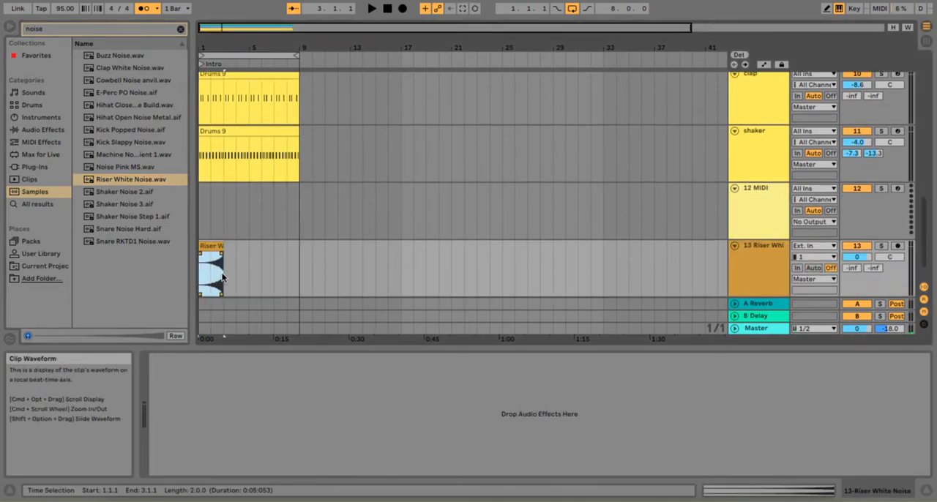
{"action": "key", "text": "Tab"}
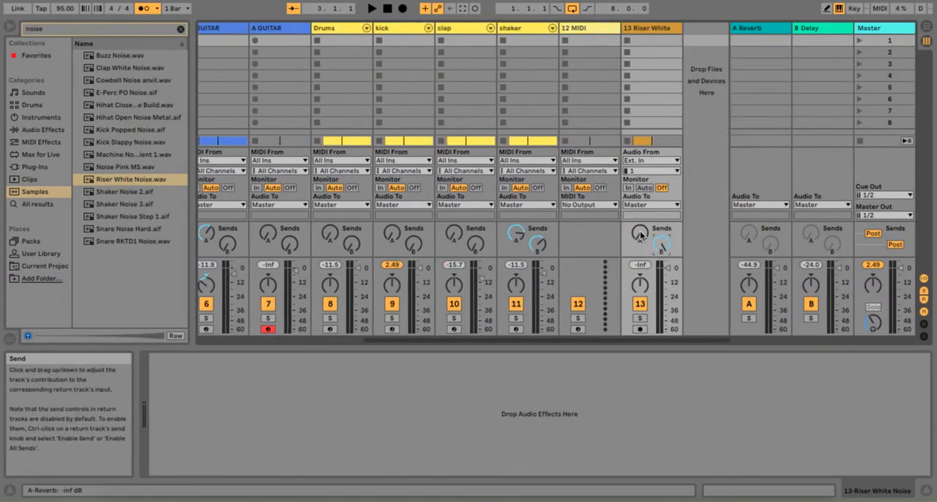
{"action": "key", "text": "Tab"}
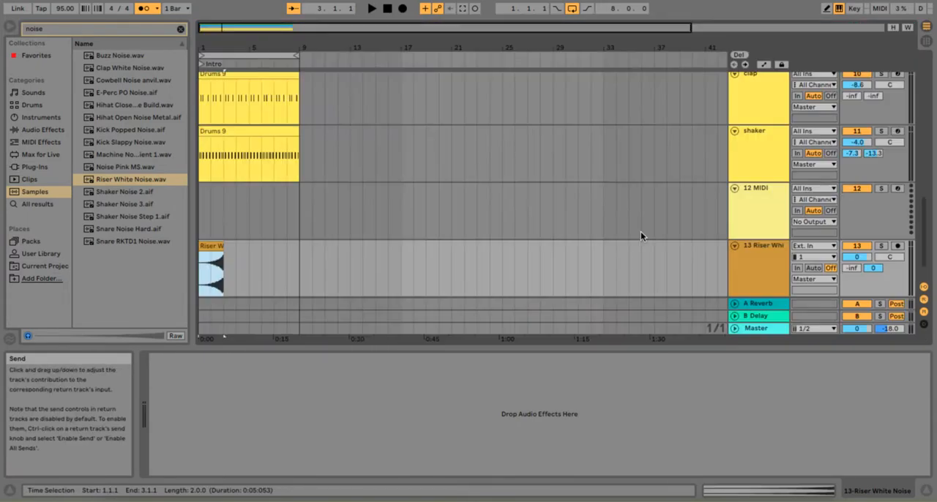
Set the riser clip to Complex warping with a gain of -10.8 dB and move it to start at bar 7
{"action": "left_click", "coordinate": [214, 243]}
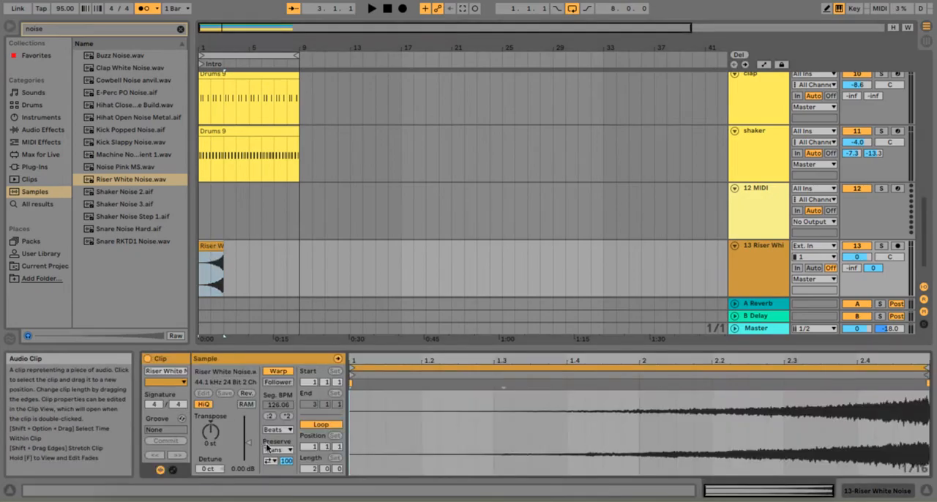
{"action": "left_click", "coordinate": [278, 429]}
{"action": "left_click", "coordinate": [279, 481]}
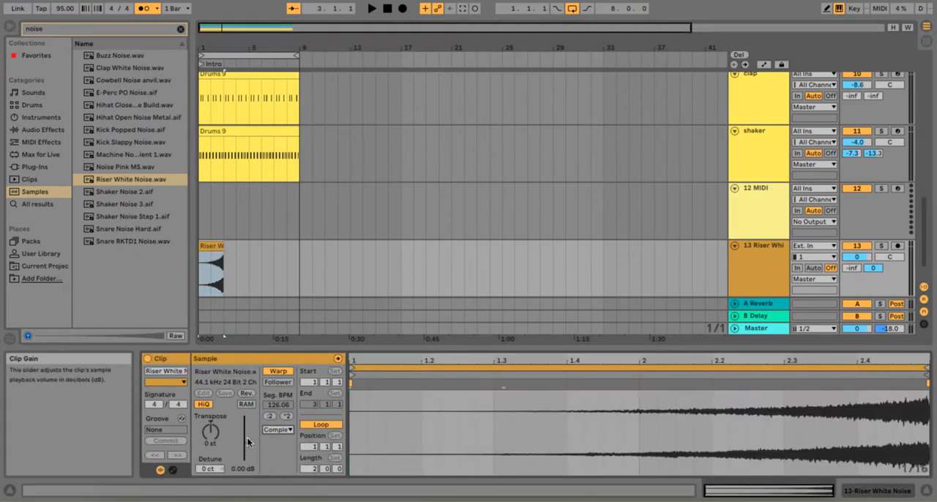
{"action": "left_click_drag", "start_coordinate": [247, 442], "coordinate": [247, 449]}
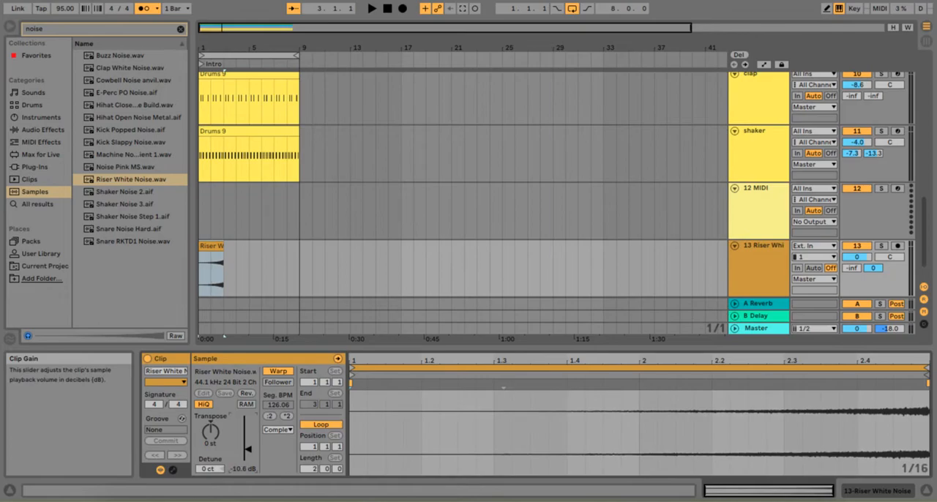
{"action": "left_click_drag", "start_coordinate": [218, 247], "coordinate": [296, 248]}
Move the EP and BASS clips to start at bar 5
{"action": "scroll", "coordinate": [303, 197], "scroll_direction": "up", "scroll_amount": 5}
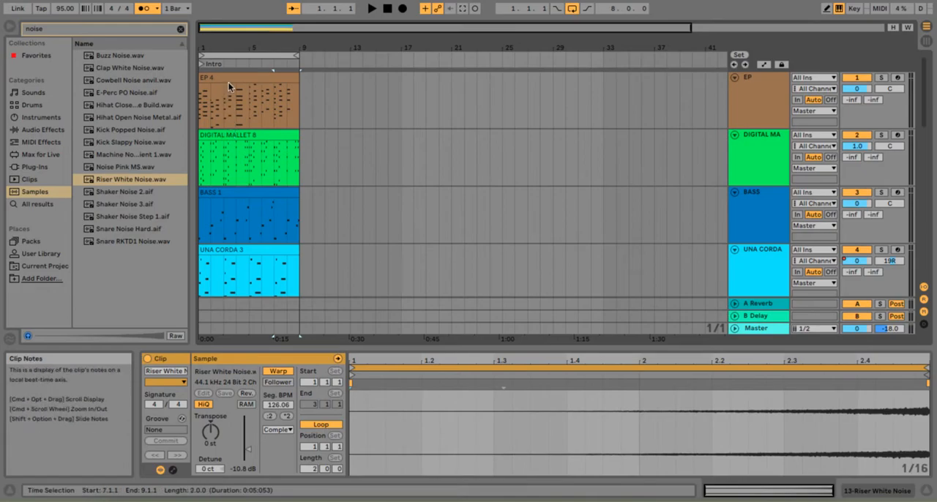
{"action": "left_click_drag", "start_coordinate": [229, 86], "coordinate": [280, 87]}
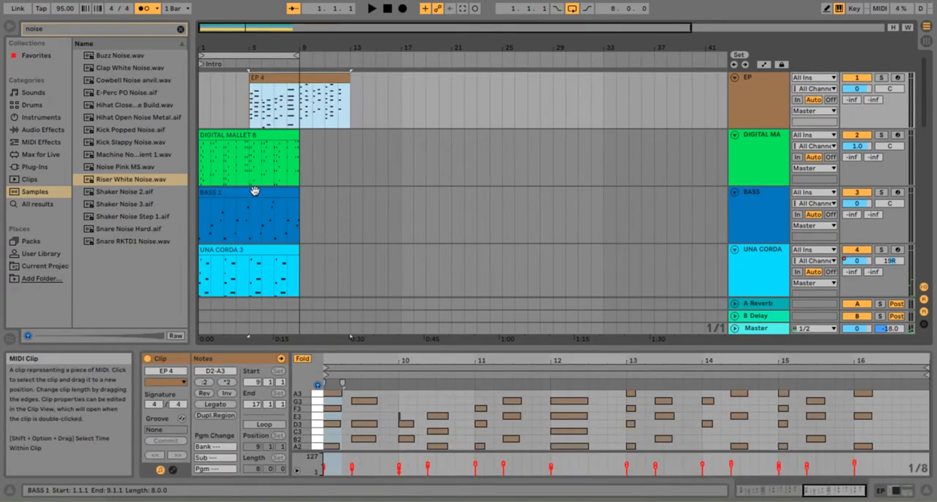
{"action": "left_click_drag", "start_coordinate": [247, 196], "coordinate": [300, 193]}
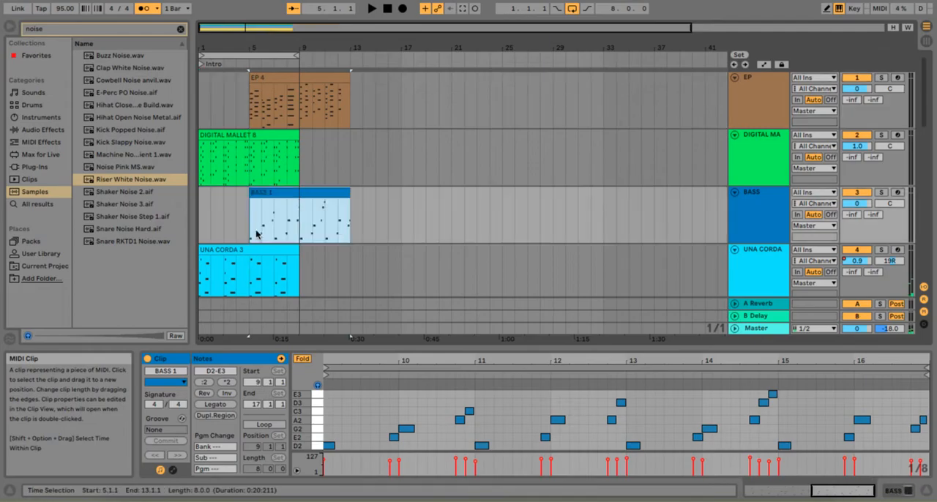
{"action": "mouse_move", "coordinate": [243, 249]}
{"action": "left_mouse_down"}
{"action": "mouse_move", "coordinate": [246, 227]}
{"action": "mouse_move", "coordinate": [251, 260]}
{"action": "mouse_move", "coordinate": [246, 251]}
{"action": "left_mouse_up"}
Move the clip on A GUITAR track 6 to start at bar 9
{"action": "scroll", "coordinate": [262, 253], "scroll_direction": "down", "scroll_amount": 2}
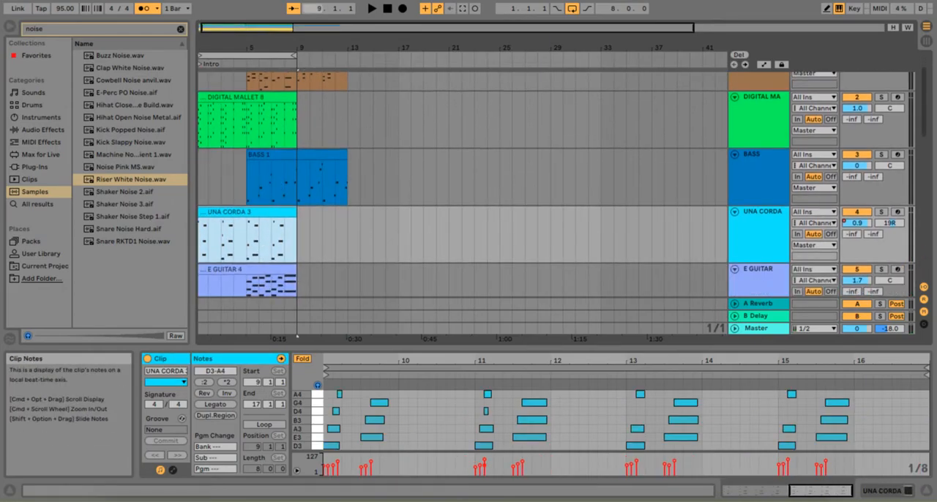
{"action": "scroll", "coordinate": [381, 73], "scroll_direction": "down", "scroll_amount": 10}
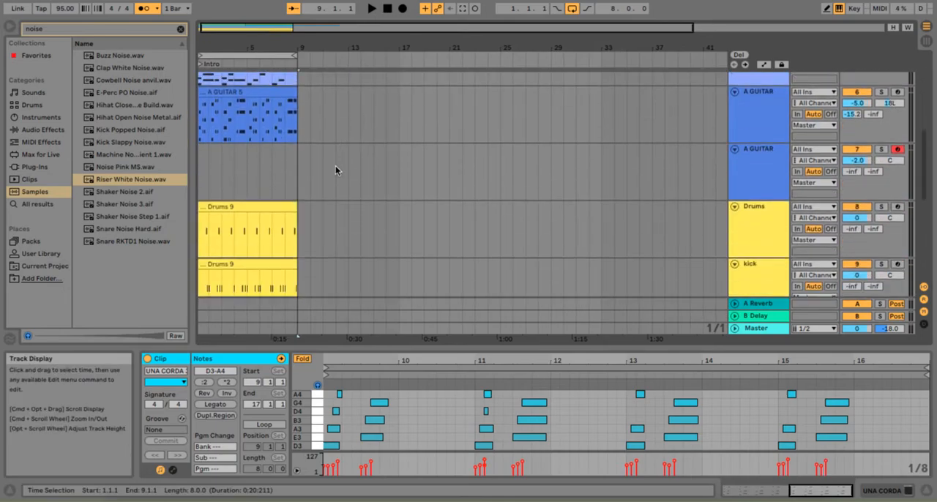
{"action": "left_click_drag", "start_coordinate": [236, 91], "coordinate": [335, 95]}
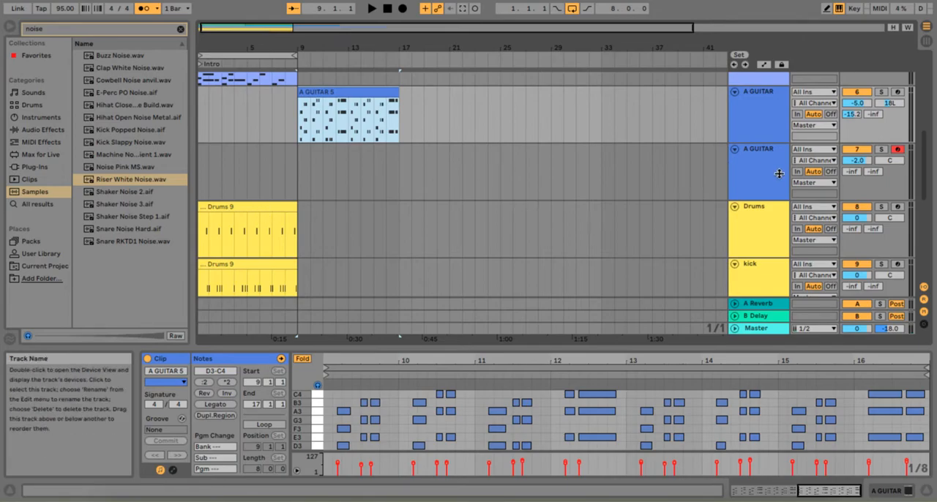
{"action": "scroll", "coordinate": [605, 248], "scroll_direction": "down", "scroll_amount": 2}
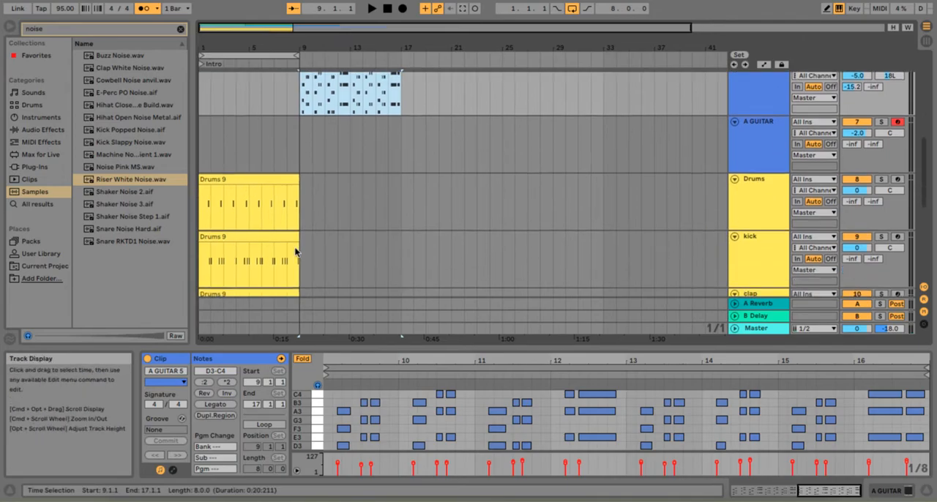
Move the kick and BASS clips to start at bar 9
{"action": "left_click_drag", "start_coordinate": [262, 236], "coordinate": [369, 252]}
{"action": "scroll", "coordinate": [360, 157], "scroll_direction": "up", "scroll_amount": 15}
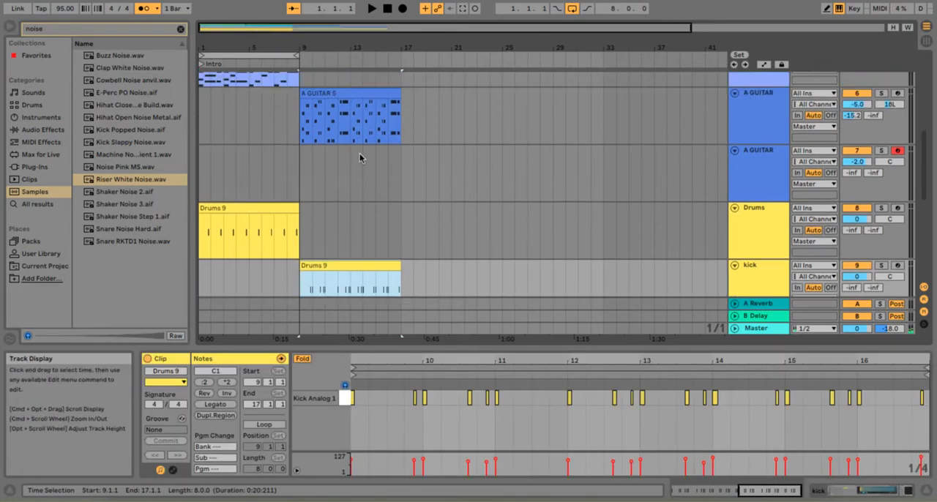
{"action": "left_click_drag", "start_coordinate": [283, 195], "coordinate": [333, 198]}
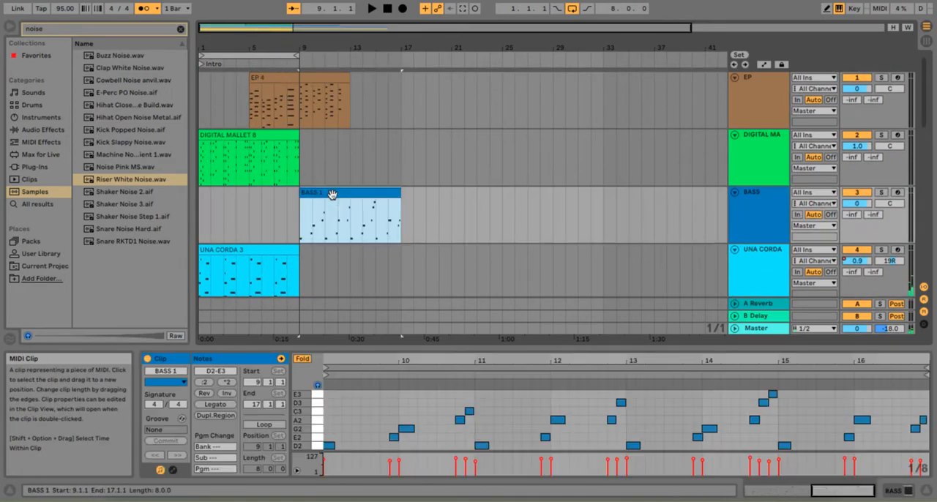
Play the intro from bar 1, move the shaker clip to start at bar 9, and stop playback
{"action": "left_click", "coordinate": [372, 9]}
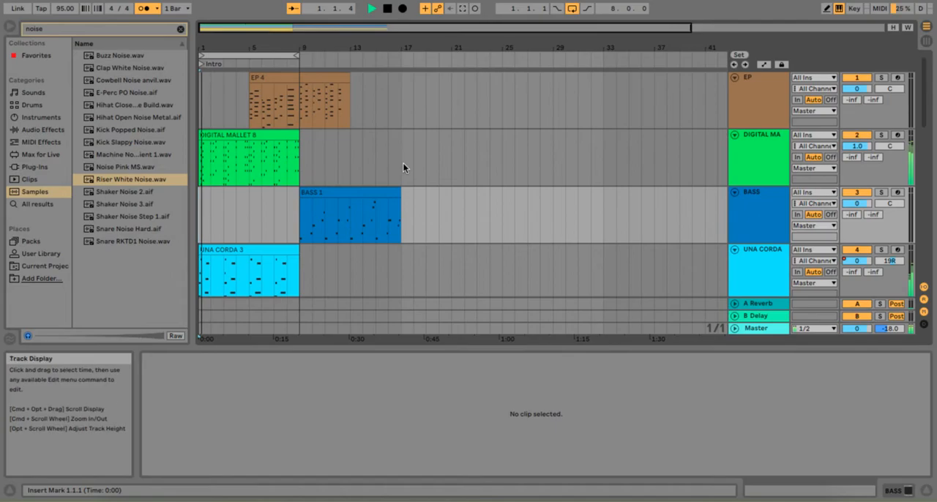
{"action": "scroll", "coordinate": [403, 162], "scroll_direction": "down", "scroll_amount": 15}
{"action": "left_click_drag", "start_coordinate": [251, 102], "coordinate": [349, 147]}
{"action": "scroll", "coordinate": [346, 179], "scroll_direction": "up", "scroll_amount": 2}
{"action": "scroll", "coordinate": [348, 201], "scroll_direction": "up", "scroll_amount": 5}
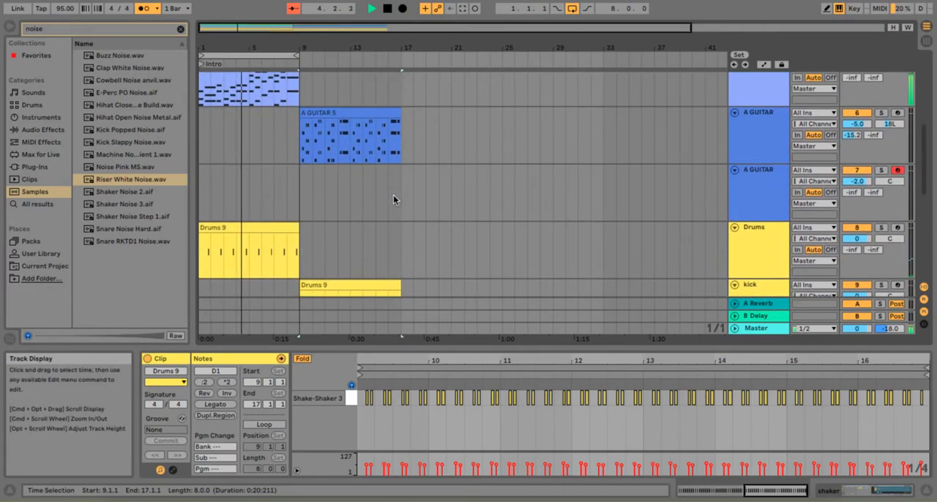
{"action": "scroll", "coordinate": [461, 203], "scroll_direction": "down", "scroll_amount": 5}
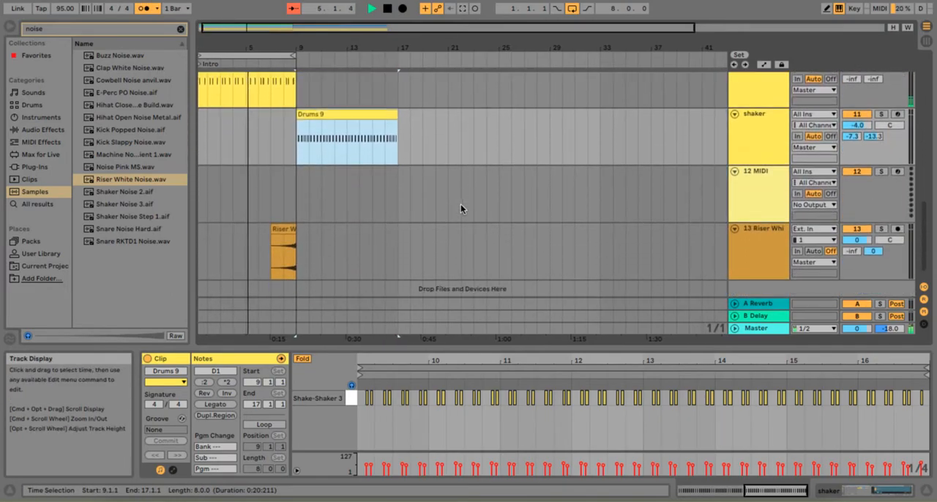
{"action": "scroll", "coordinate": [460, 203], "scroll_direction": "down", "scroll_amount": 1}
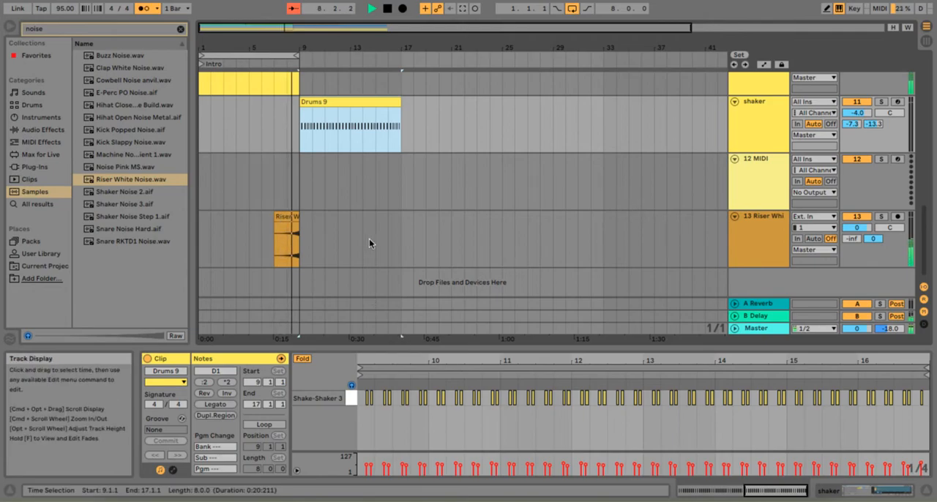
{"action": "key", "text": "space"}
Duplicate the clap and Drums clips so their copies fill bars 9 to 17
{"action": "scroll", "coordinate": [368, 243], "scroll_direction": "up", "scroll_amount": 3}
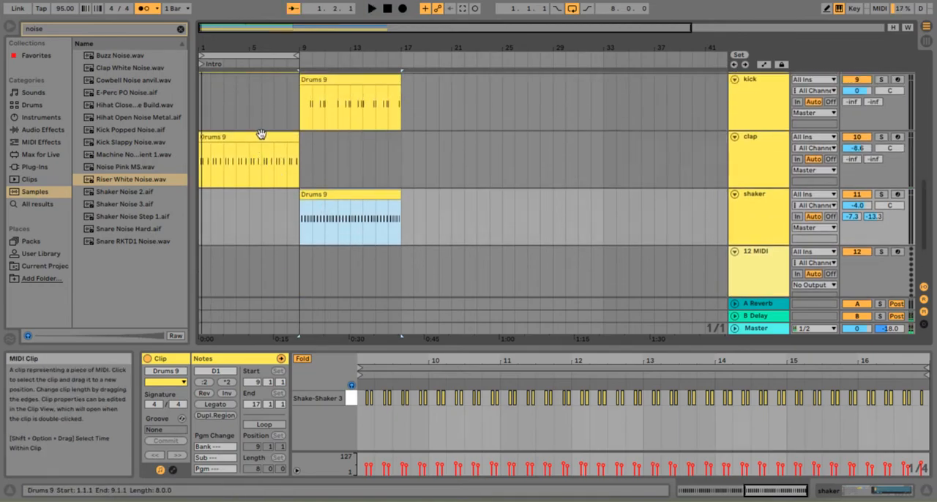
{"action": "left_click", "coordinate": [261, 135]}
{"action": "key", "text": "super+d"}
{"action": "scroll", "coordinate": [261, 139], "scroll_direction": "up", "scroll_amount": 2}
{"action": "left_click", "coordinate": [265, 126]}
{"action": "key", "text": "super+d"}
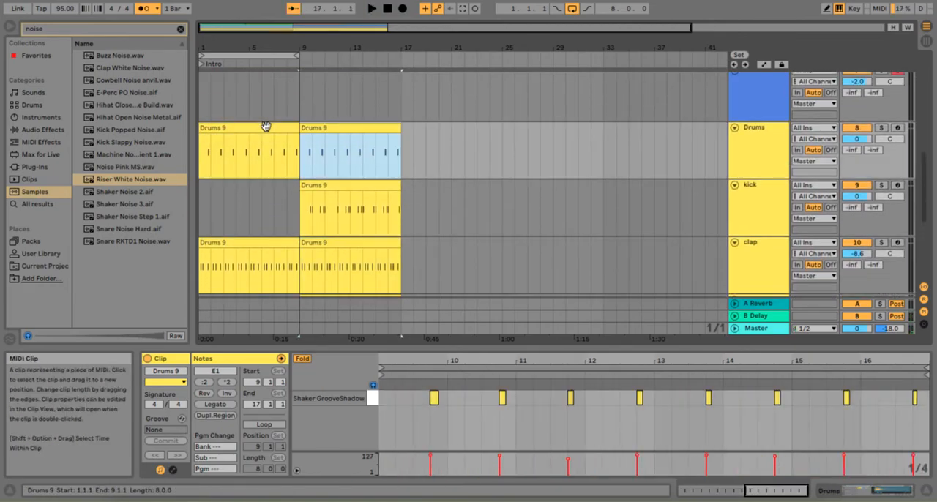
Duplicate the E GUITAR, UNA CORDA and DIGITAL MALLET clips so their copies start at bar 9
{"action": "scroll", "coordinate": [266, 128], "scroll_direction": "up", "scroll_amount": 3}
{"action": "left_click", "coordinate": [285, 106]}
{"action": "key", "text": "super+d"}
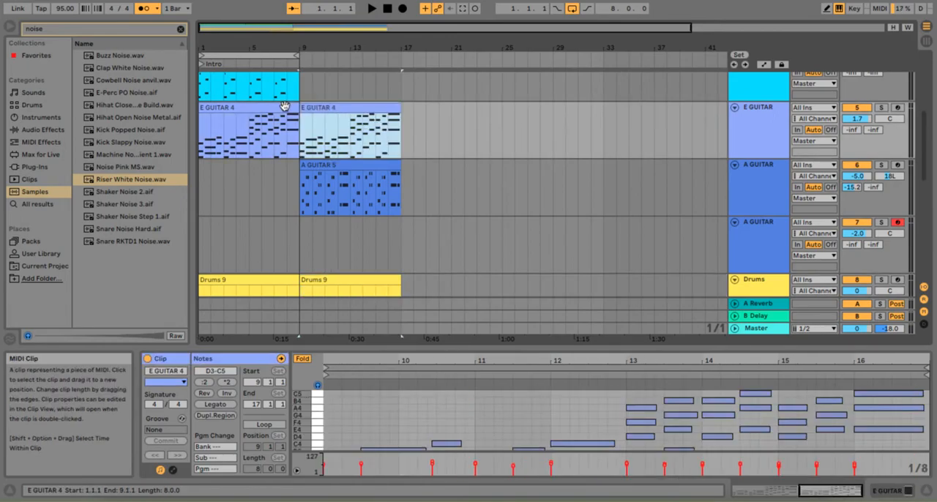
{"action": "scroll", "coordinate": [286, 110], "scroll_direction": "up", "scroll_amount": 1}
{"action": "left_click", "coordinate": [286, 110]}
{"action": "key", "text": "super+d"}
{"action": "scroll", "coordinate": [285, 102], "scroll_direction": "up", "scroll_amount": 2}
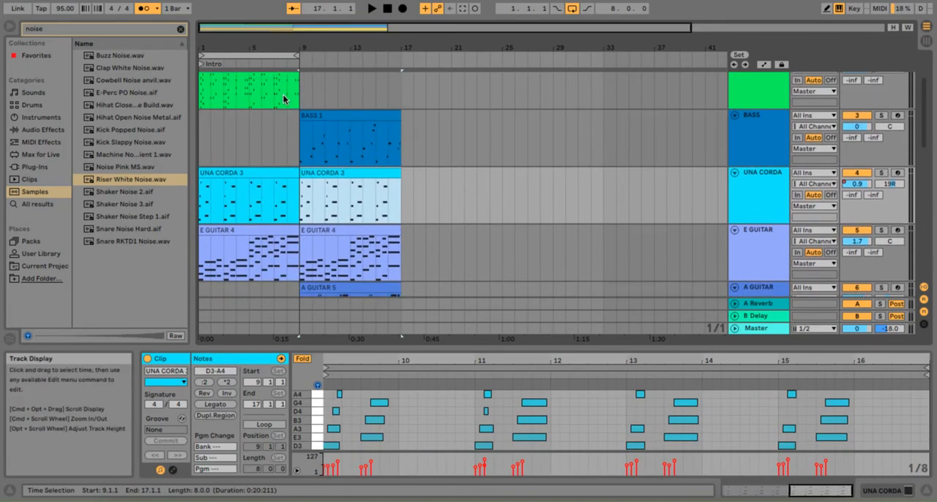
{"action": "scroll", "coordinate": [283, 93], "scroll_direction": "up", "scroll_amount": 1}
{"action": "left_click", "coordinate": [279, 137]}
{"action": "key", "text": "super+d"}
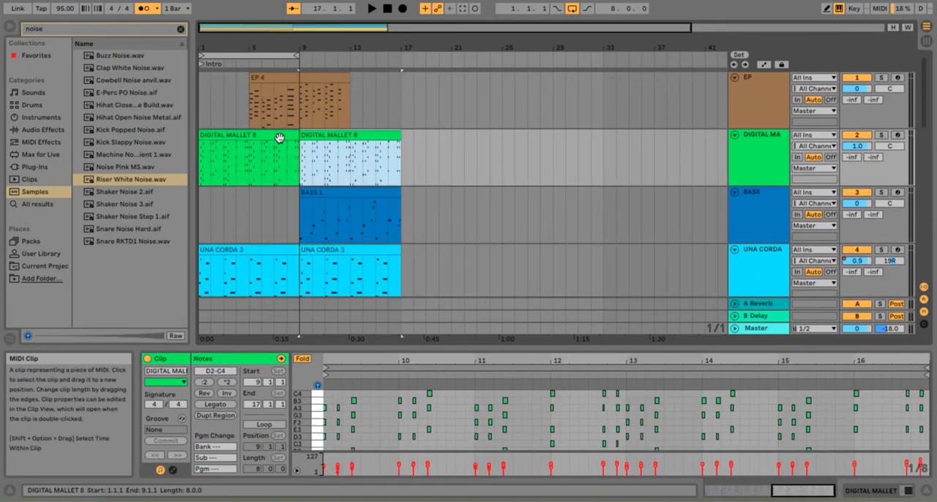
Duplicate the EP 4 clip so its copy starts at bar 13
{"action": "left_click", "coordinate": [308, 80]}
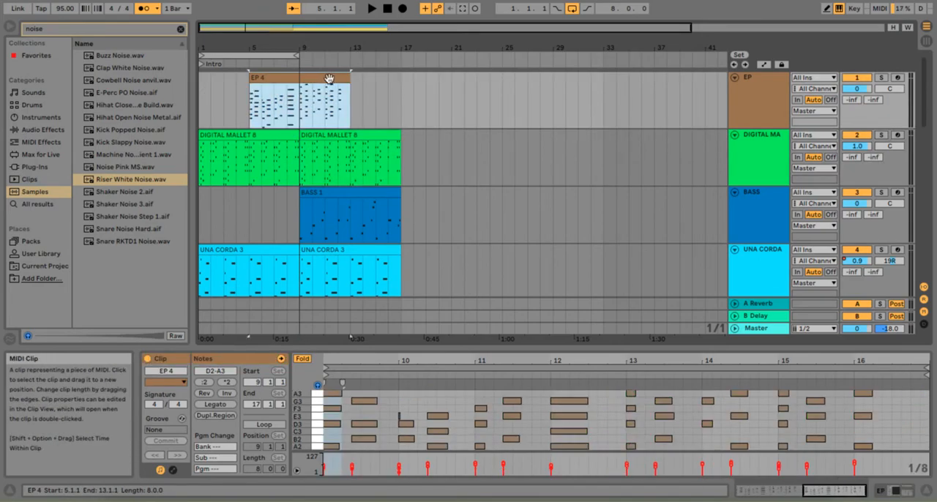
{"action": "key", "text": "super+d"}
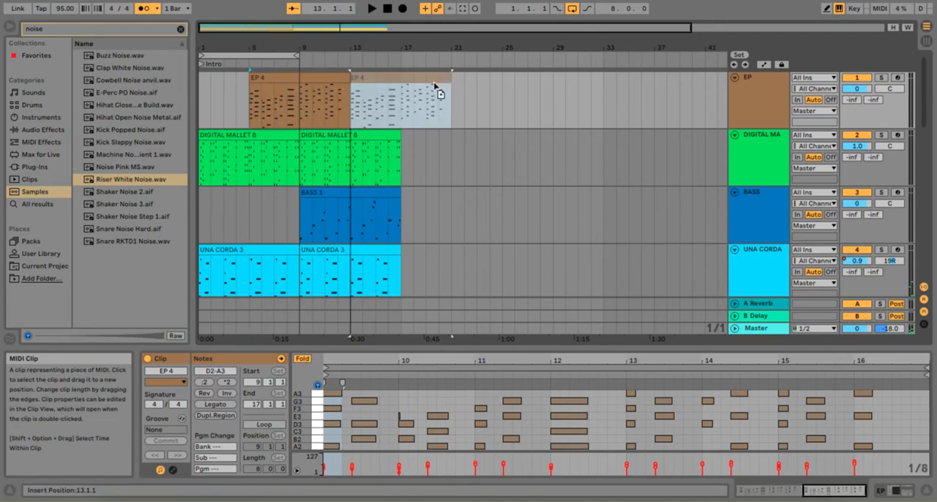
{"action": "left_click_drag", "start_coordinate": [434, 86], "coordinate": [433, 84]}
Play the arrangement from bar 1 and trim the first UNA CORDA clip to start at bar 5
{"action": "left_click", "coordinate": [387, 9]}
{"action": "key", "text": "space"}
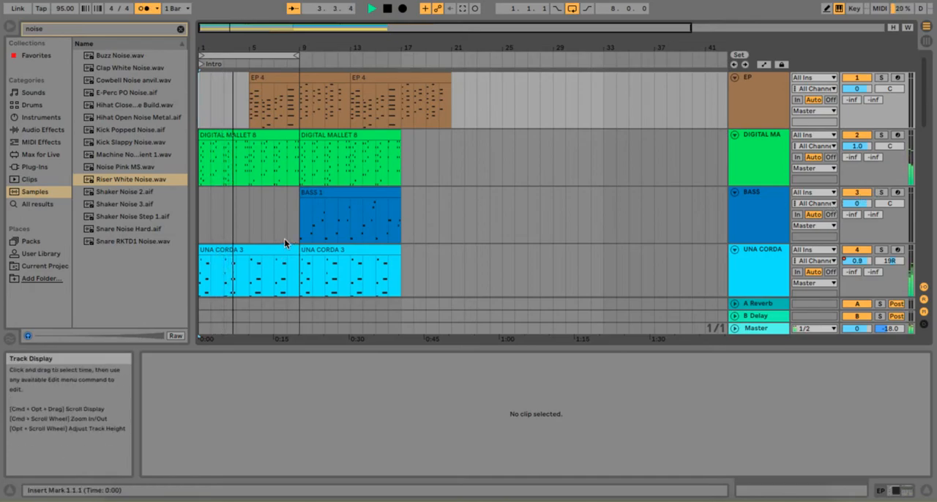
{"action": "left_click_drag", "start_coordinate": [200, 249], "coordinate": [256, 249]}
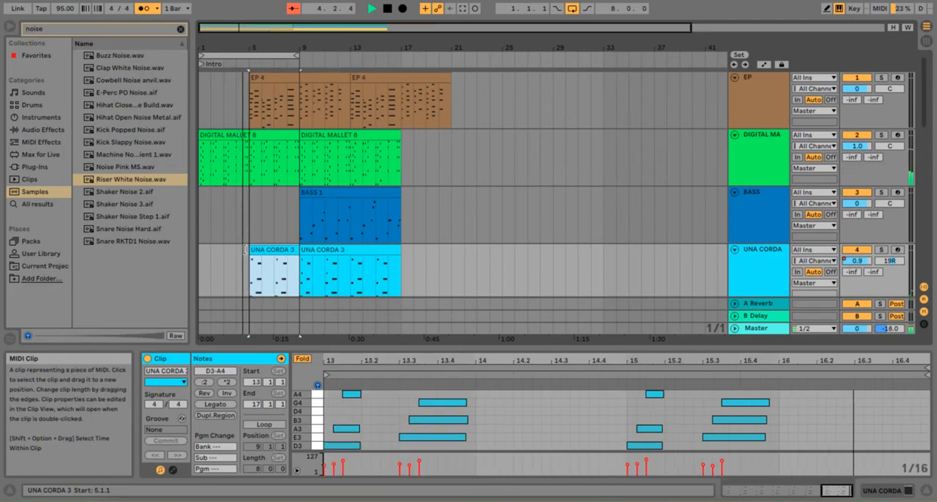
Listen to the intro while checking the tracks, and turn off the arrangement loop
{"action": "scroll", "coordinate": [327, 210], "scroll_direction": "down", "scroll_amount": 5}
{"action": "scroll", "coordinate": [328, 211], "scroll_direction": "up", "scroll_amount": 2}
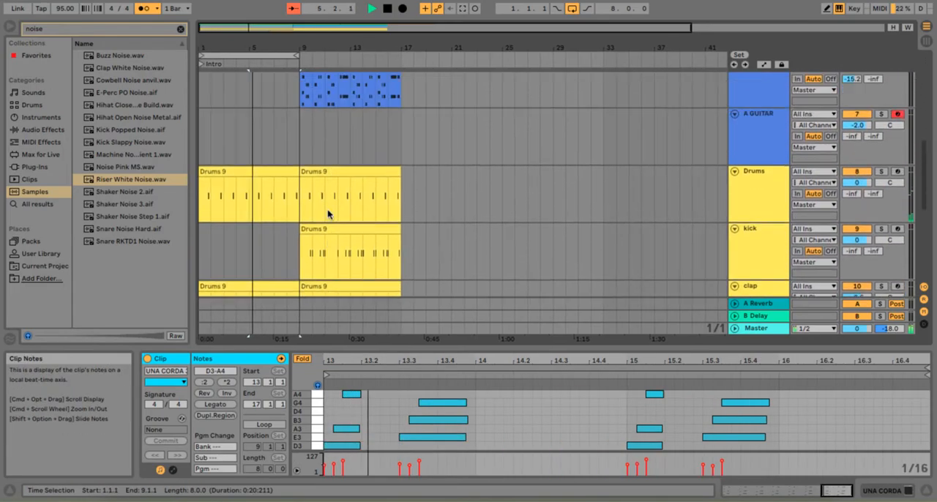
{"action": "scroll", "coordinate": [387, 193], "scroll_direction": "up", "scroll_amount": 2}
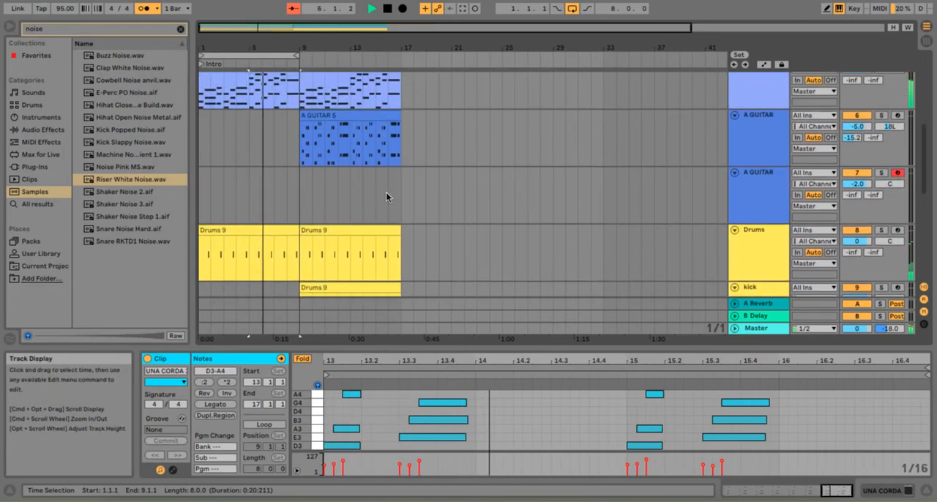
{"action": "scroll", "coordinate": [385, 192], "scroll_direction": "up", "scroll_amount": 4}
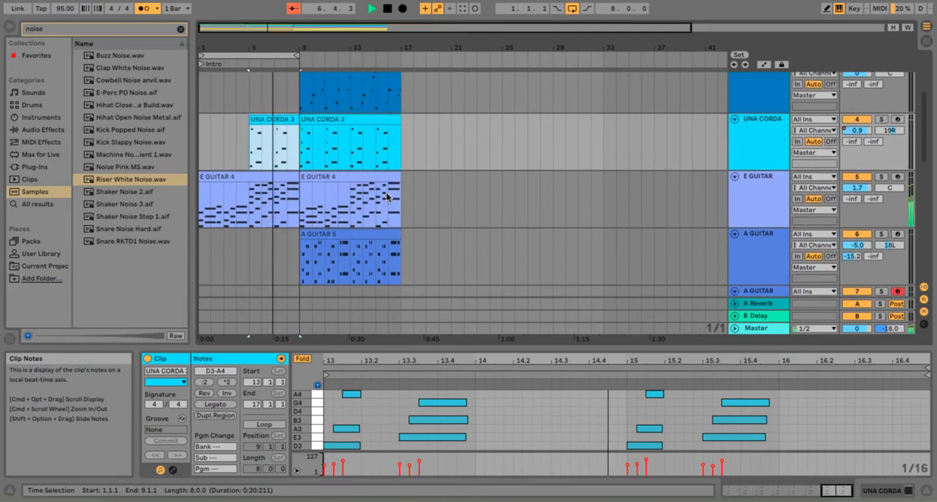
{"action": "scroll", "coordinate": [387, 196], "scroll_direction": "up", "scroll_amount": 4}
{"action": "scroll", "coordinate": [385, 192], "scroll_direction": "down", "scroll_amount": 10}
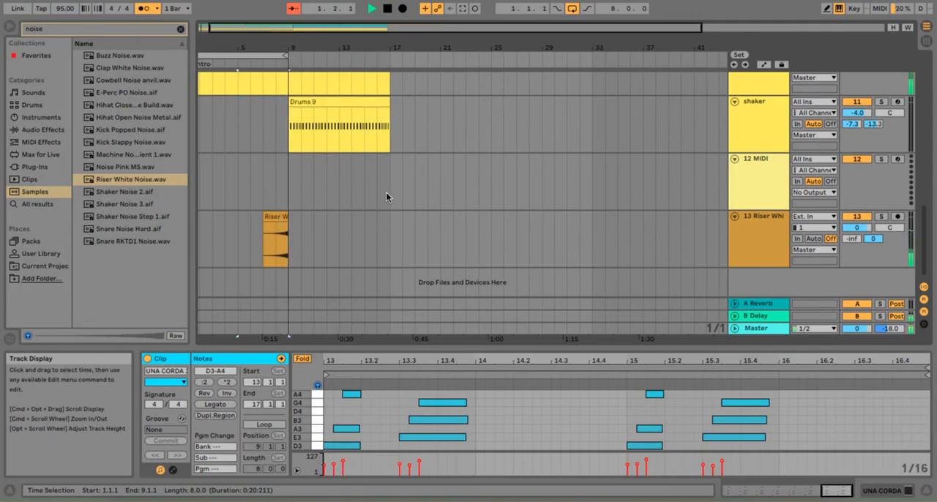
{"action": "left_click", "coordinate": [572, 9]}
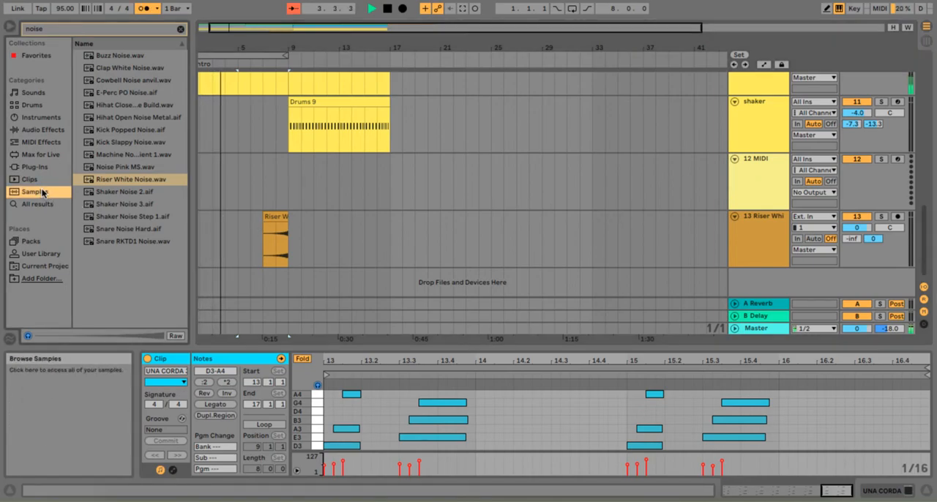
Search the samples for "crash" and place Crash 707.wav at bar 9 on a new audio track
{"action": "left_click", "coordinate": [181, 29]}
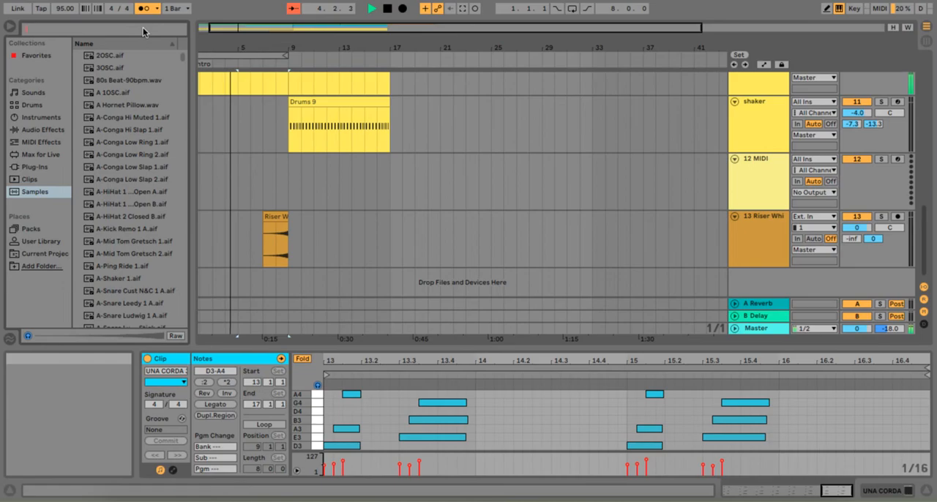
{"action": "type", "text": "crash"}
{"action": "left_click_drag", "start_coordinate": [120, 58], "coordinate": [293, 283]}
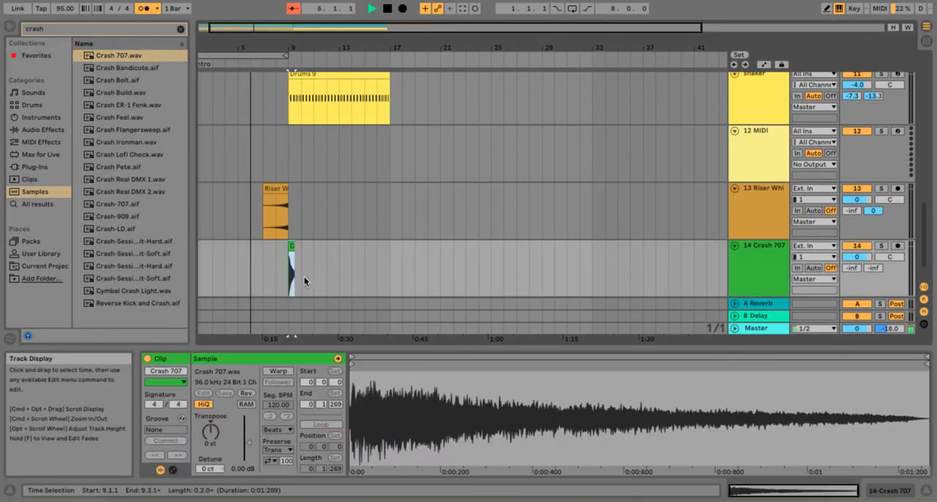
Raise the Crash 707 track's A Reverb send to 0 dB and turn its B Delay send fully down
{"action": "key", "text": "Tab"}
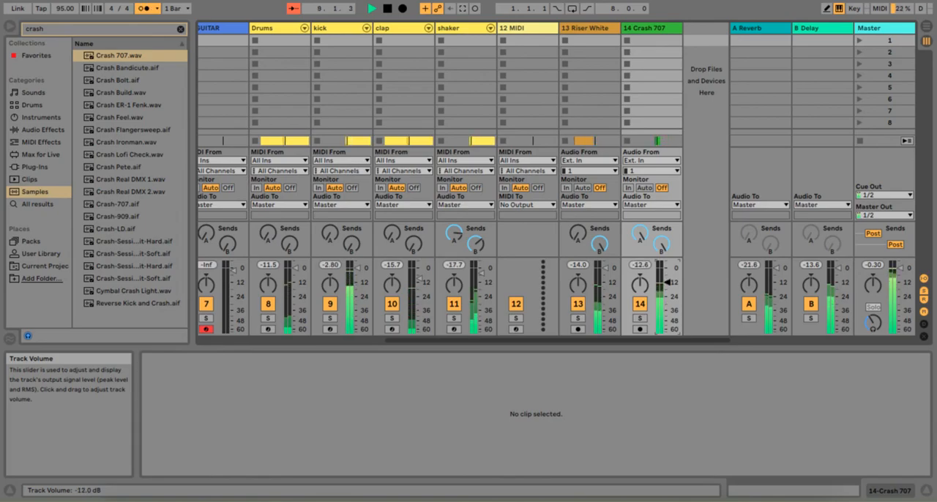
{"action": "key", "text": "Tab"}
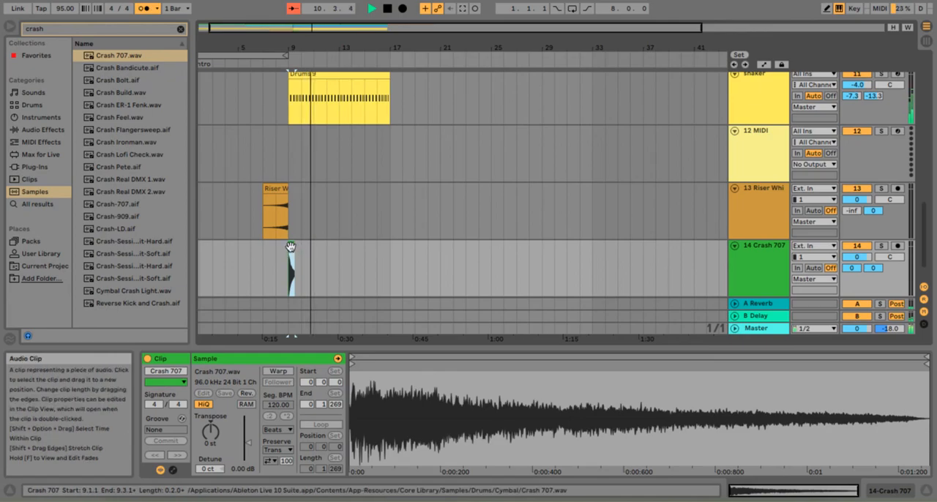
{"action": "key", "text": "Tab"}
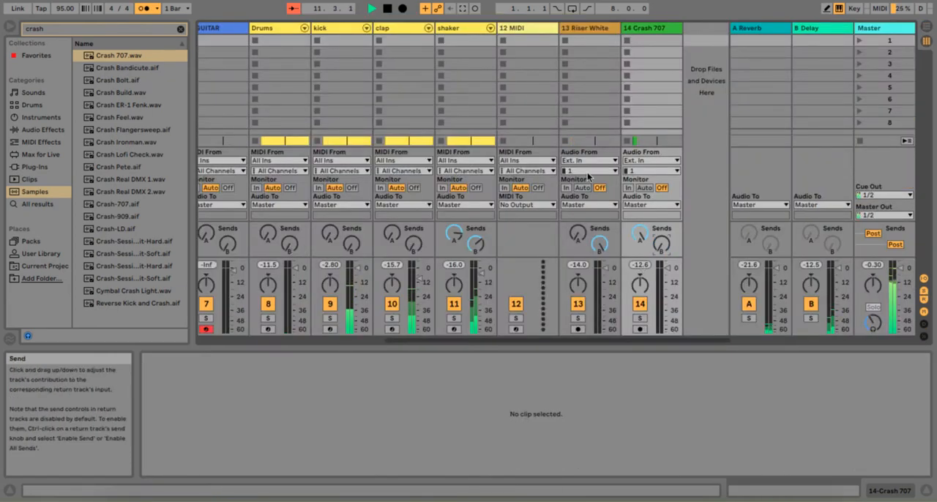
{"action": "key", "text": "Tab"}
{"action": "scroll", "coordinate": [436, 168], "scroll_direction": "up", "scroll_amount": 3}
{"action": "scroll", "coordinate": [435, 166], "scroll_direction": "up", "scroll_amount": 6}
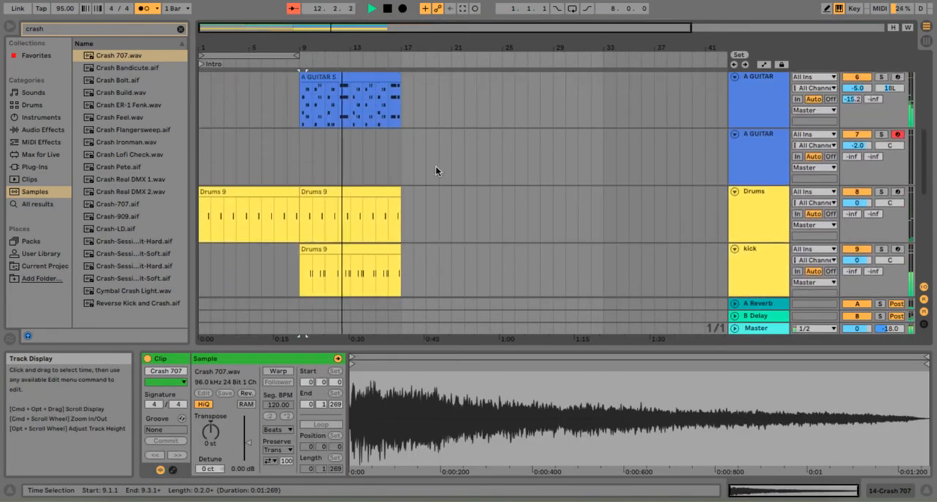
{"action": "scroll", "coordinate": [503, 234], "scroll_direction": "up", "scroll_amount": 4}
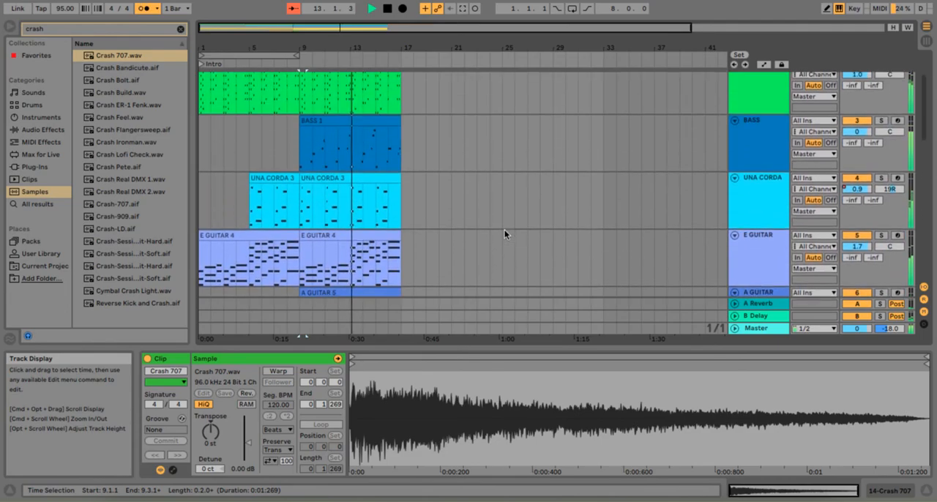